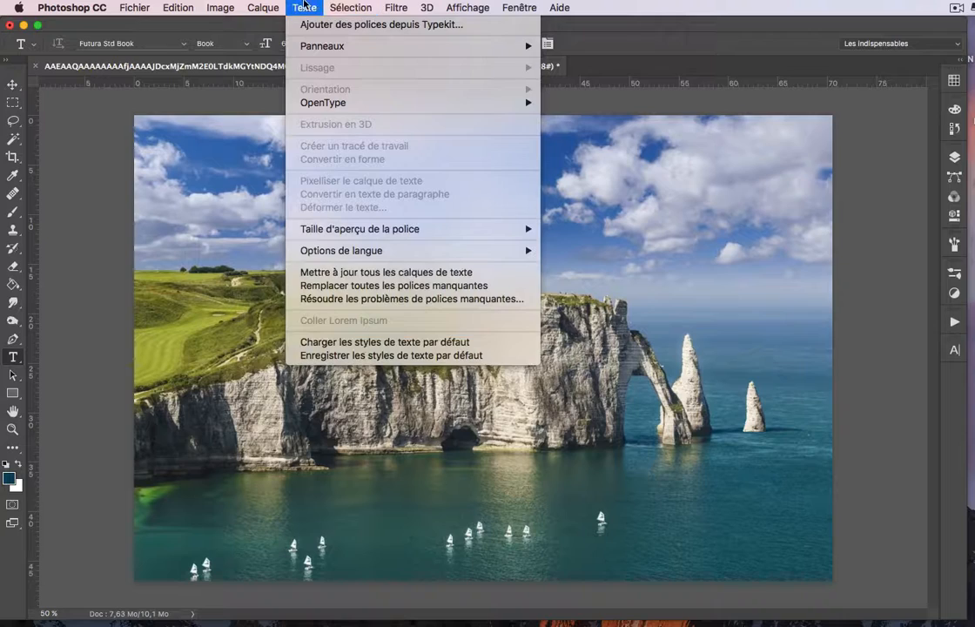
# Add the text "ETRETAT" in the sky with the Type tool and display the layer list.
pyautogui.click(306, 4)
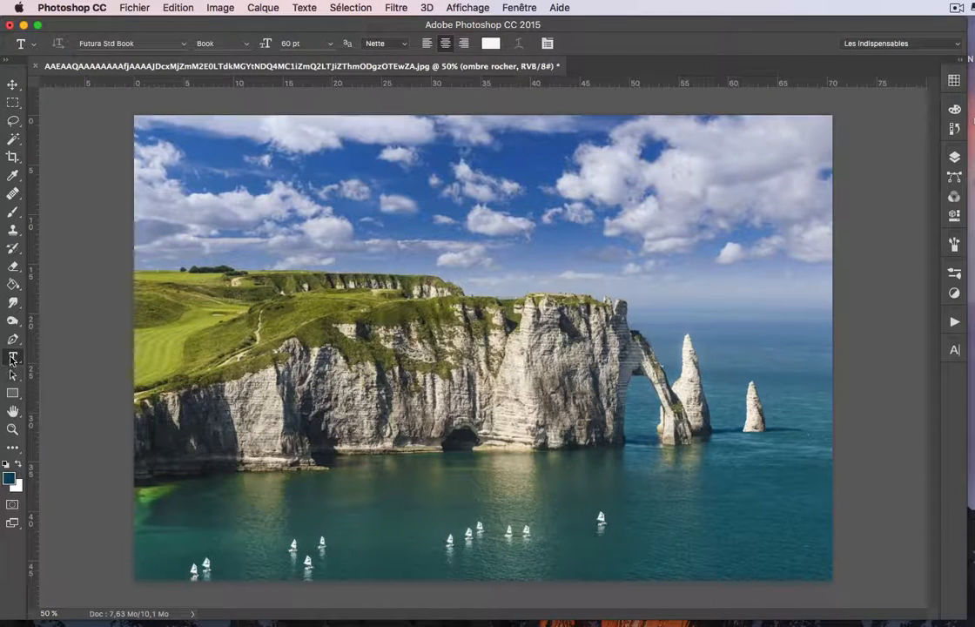
pyautogui.click(390, 220)
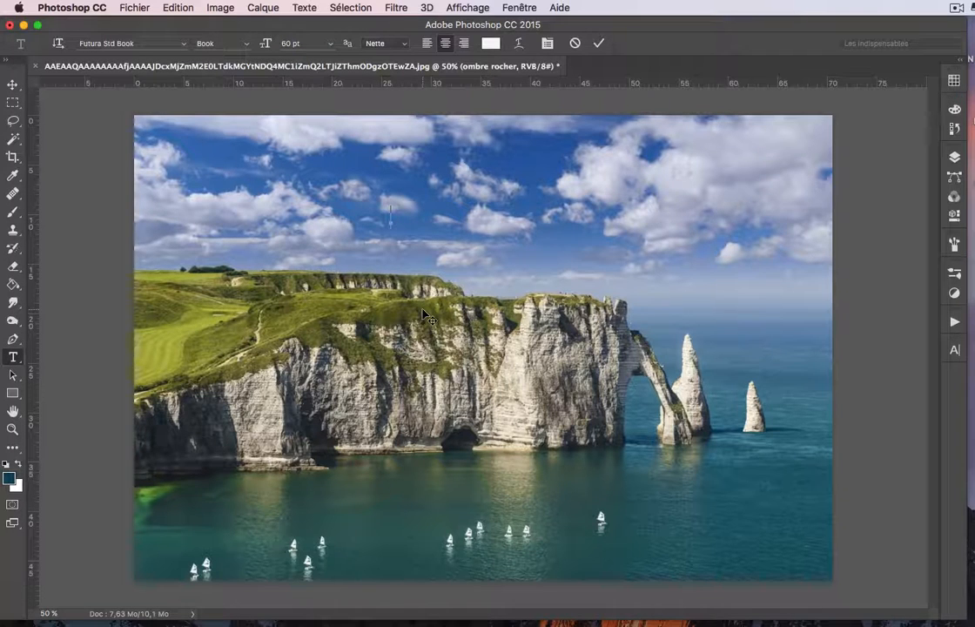
pyautogui.write('ETRETAT')
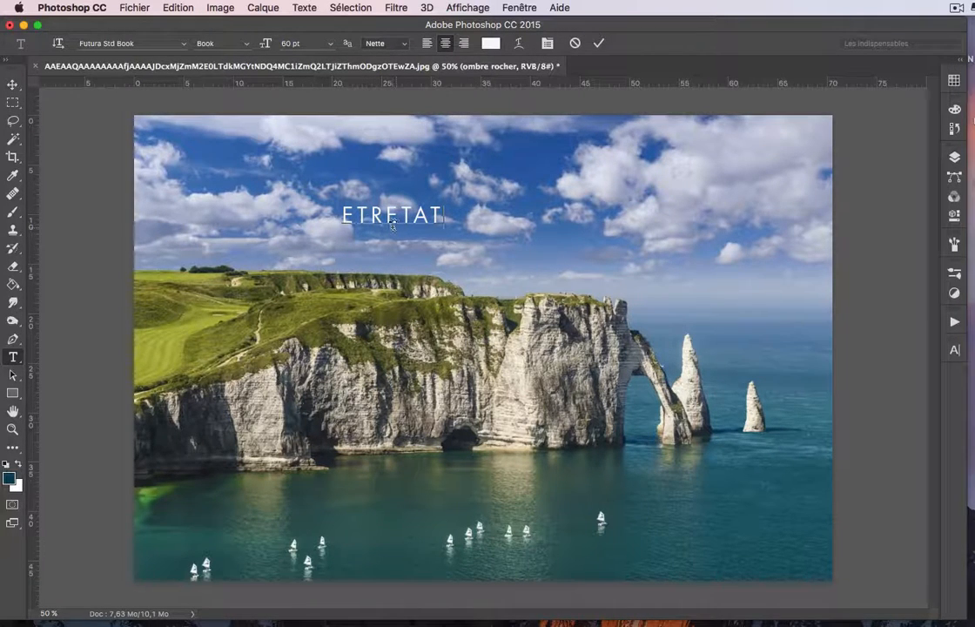
pyautogui.click(955, 158)
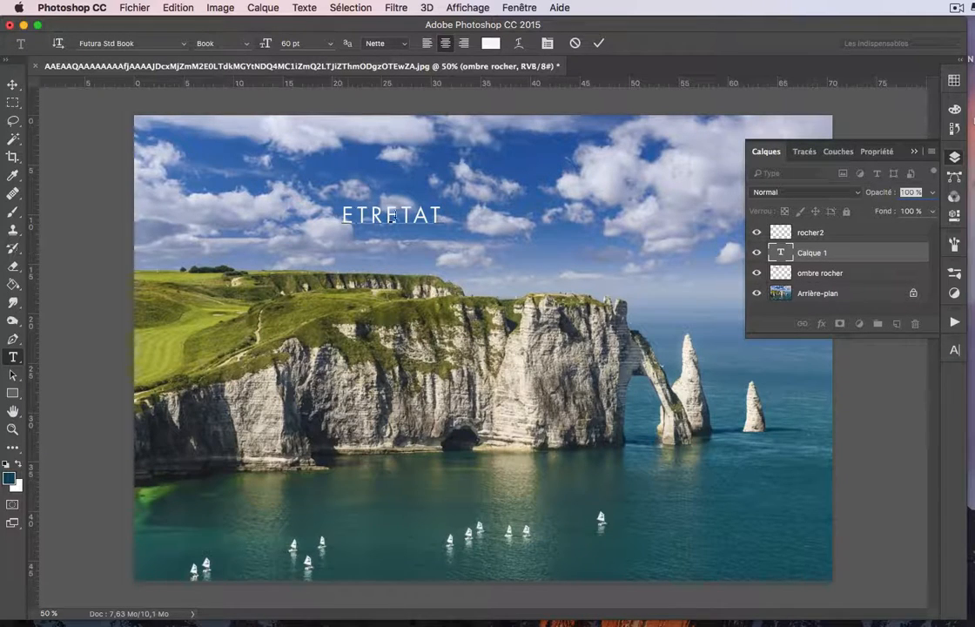
# Select the whole ETRETAT text and set its font size to 120 pt.
pyautogui.click(329, 45)
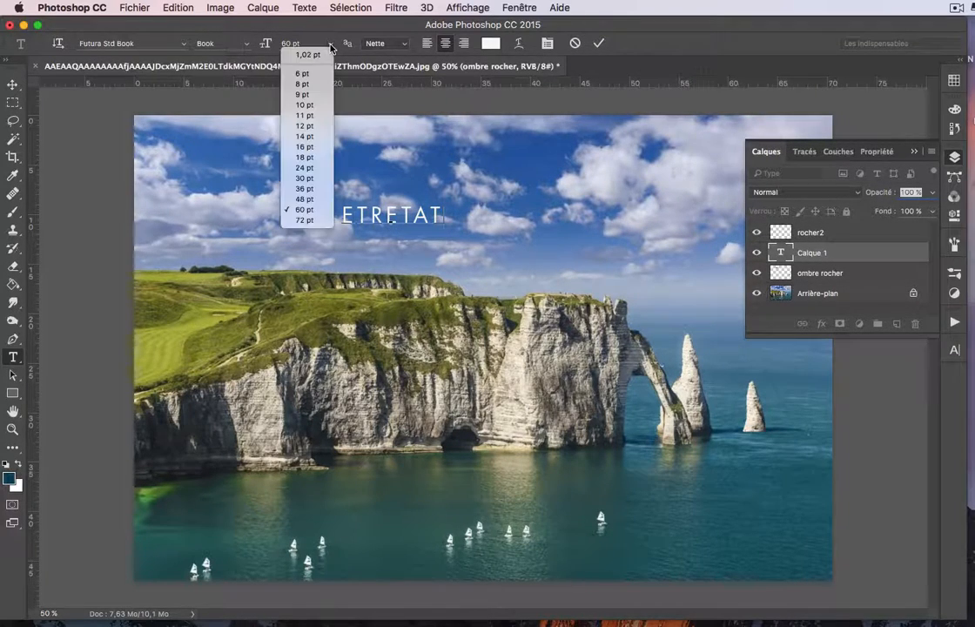
pyautogui.click(314, 219)
pyautogui.doubleClick(374, 218)
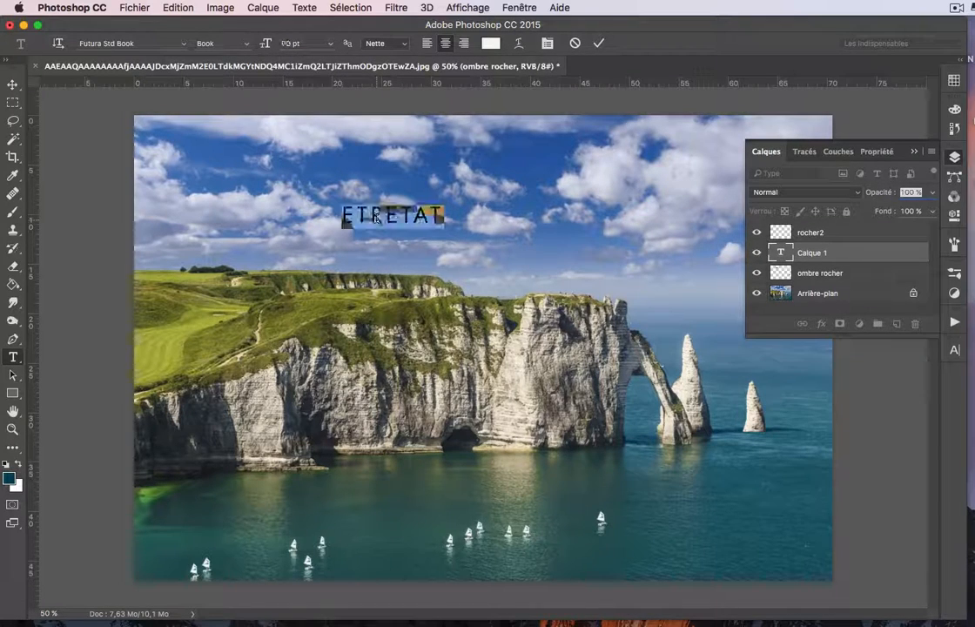
pyautogui.click(329, 45)
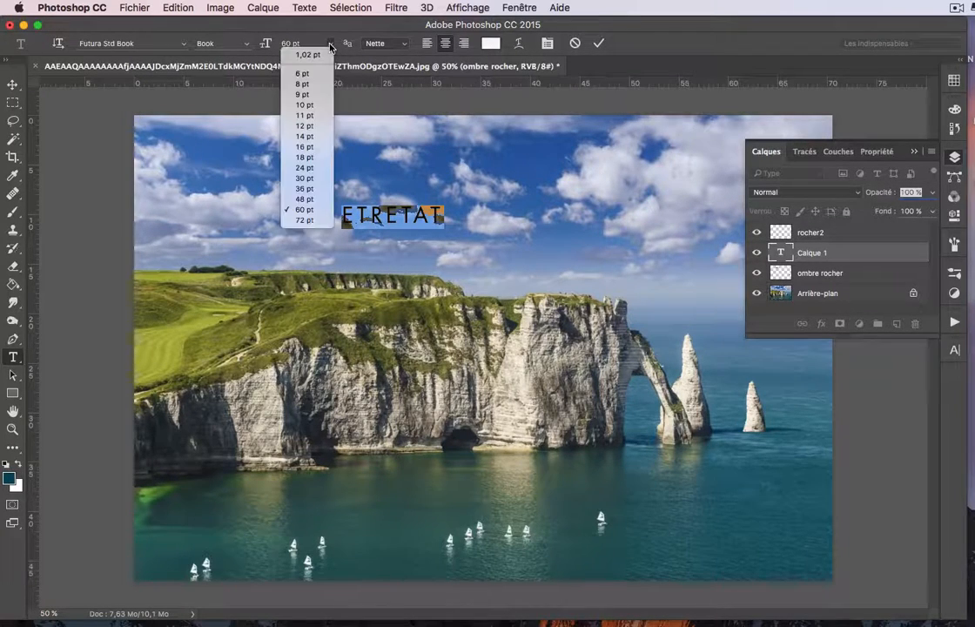
pyautogui.click(309, 225)
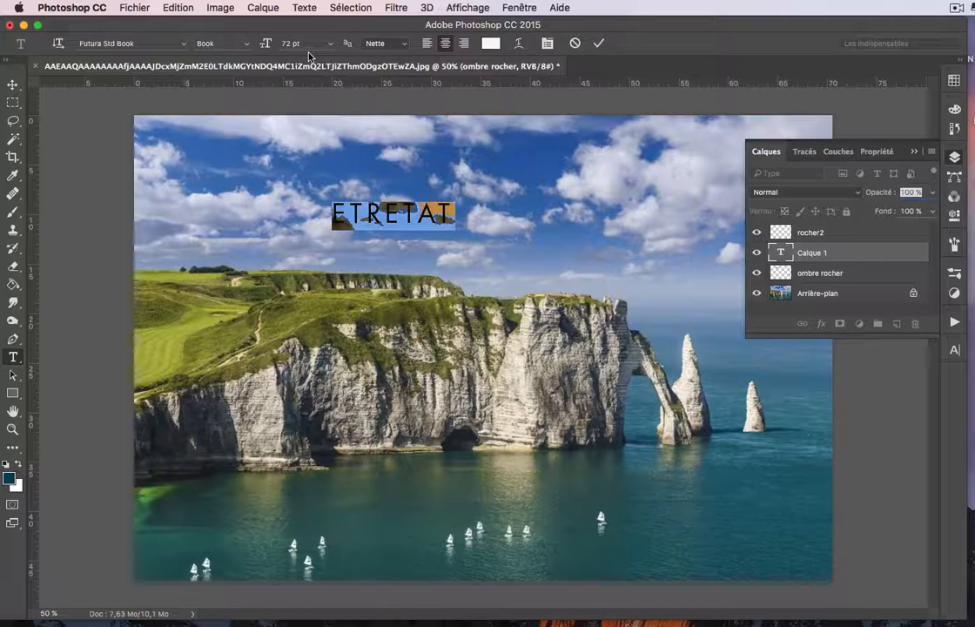
pyautogui.click(266, 43)
pyautogui.write('120')
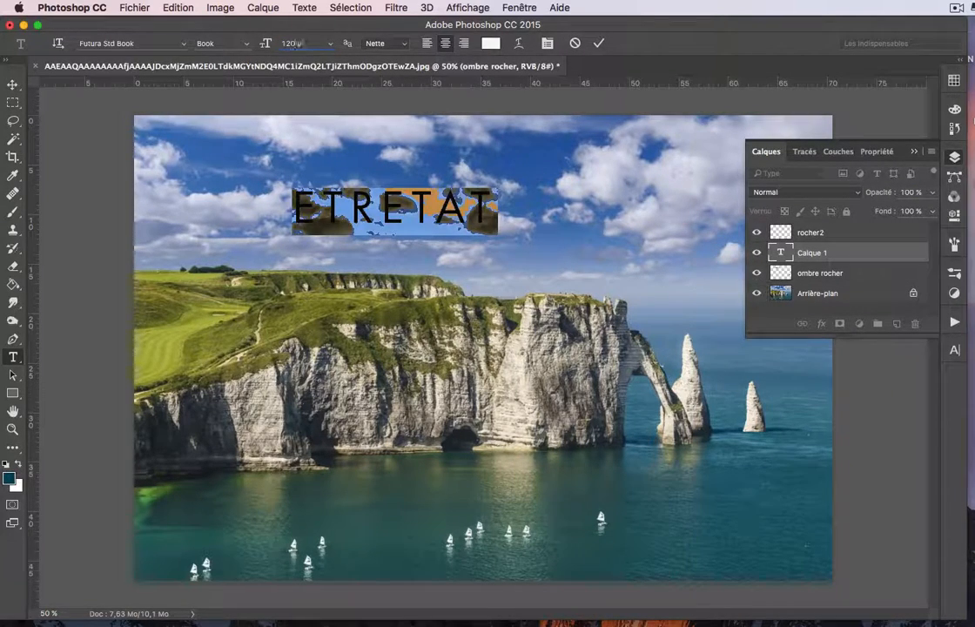
# Move the ETRETAT text to the right and slightly down, toward the middle of the sky.
pyautogui.click(13, 84)
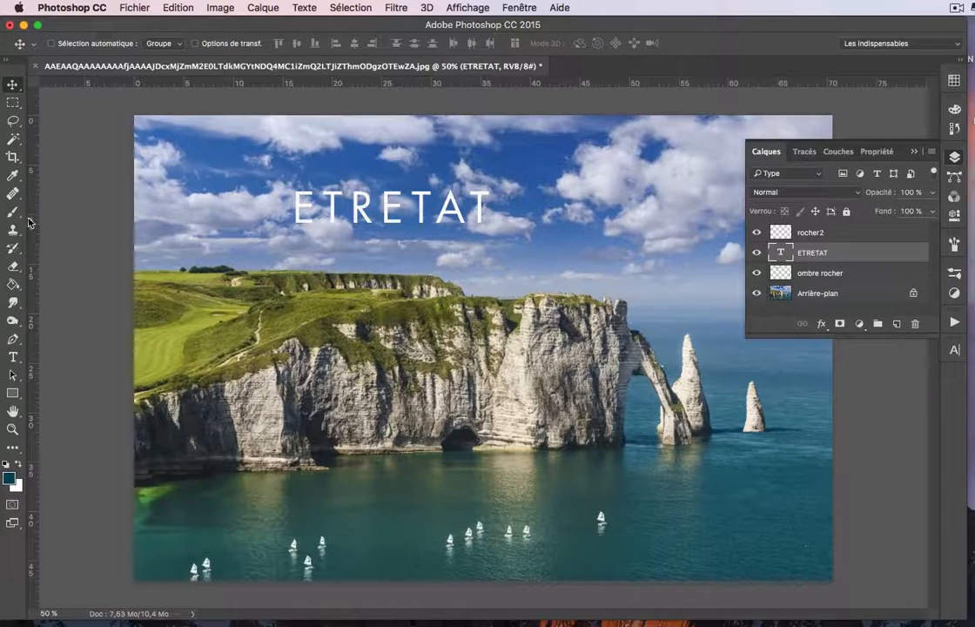
pyautogui.moveTo(391, 216); pyautogui.dragTo(439, 215)
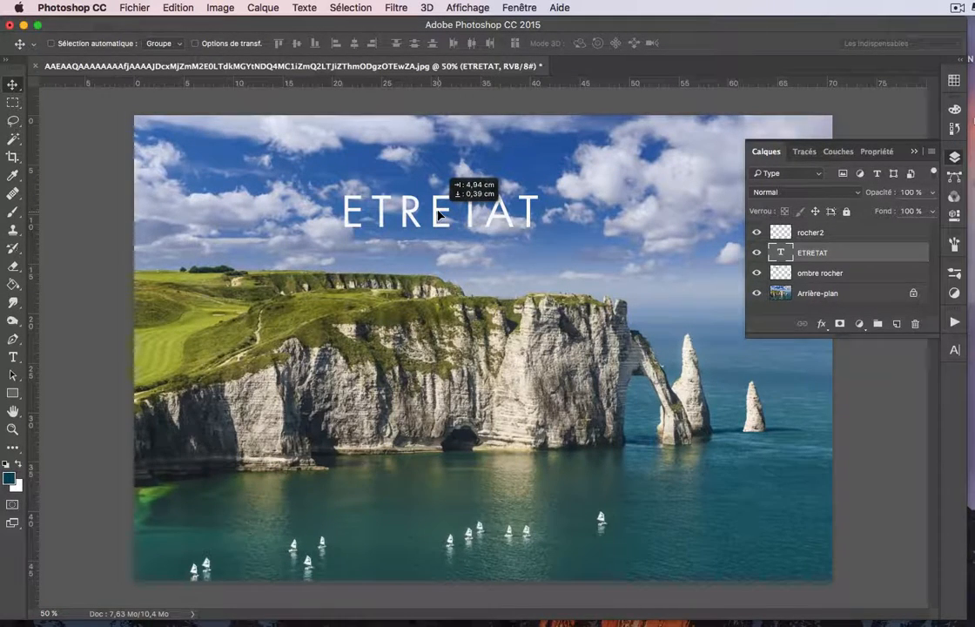
pyautogui.moveTo(439, 215); pyautogui.dragTo(439, 215)
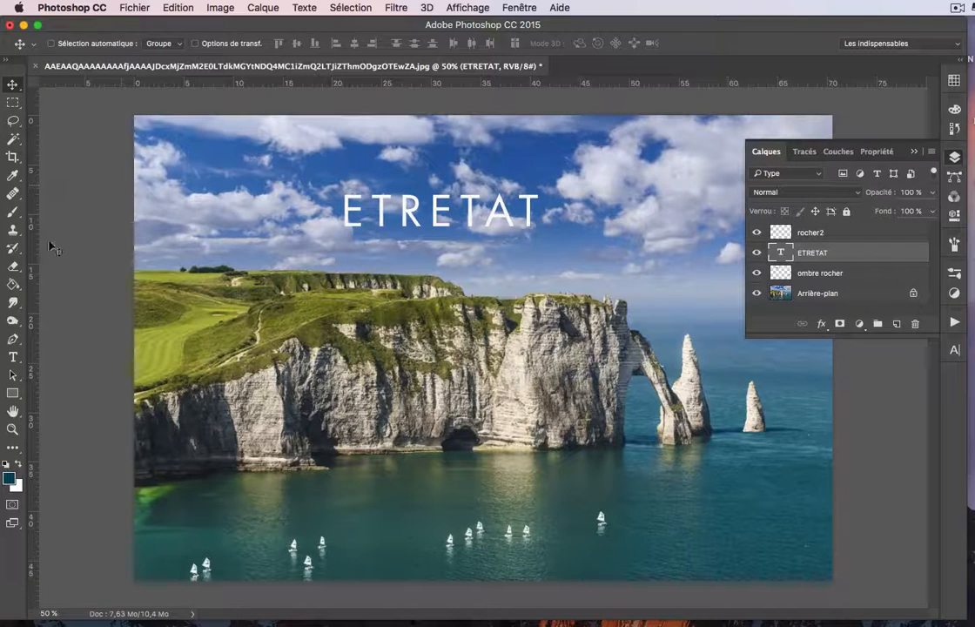
pyautogui.click(14, 357)
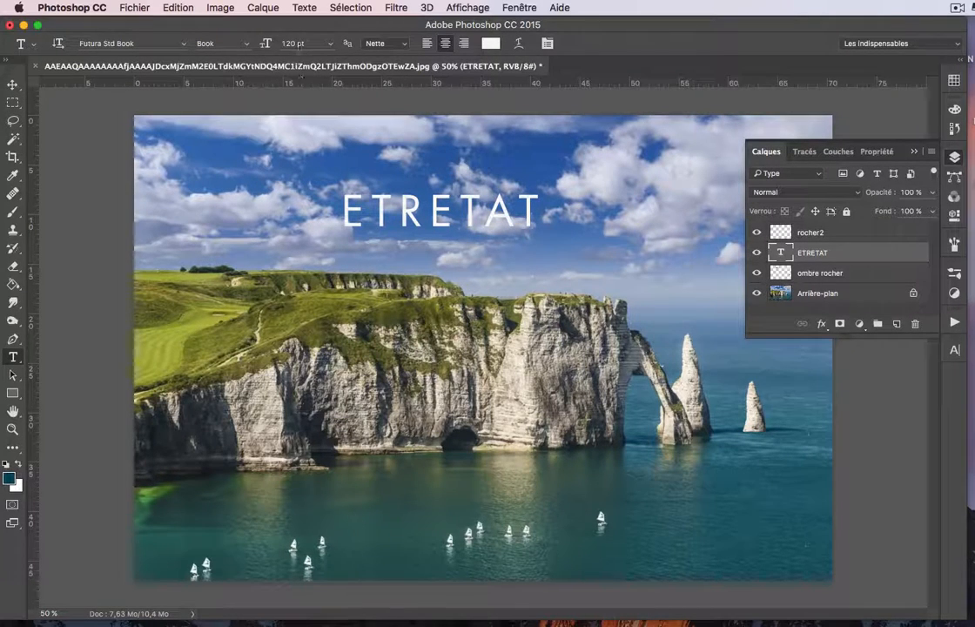
pyautogui.doubleClick(411, 194)
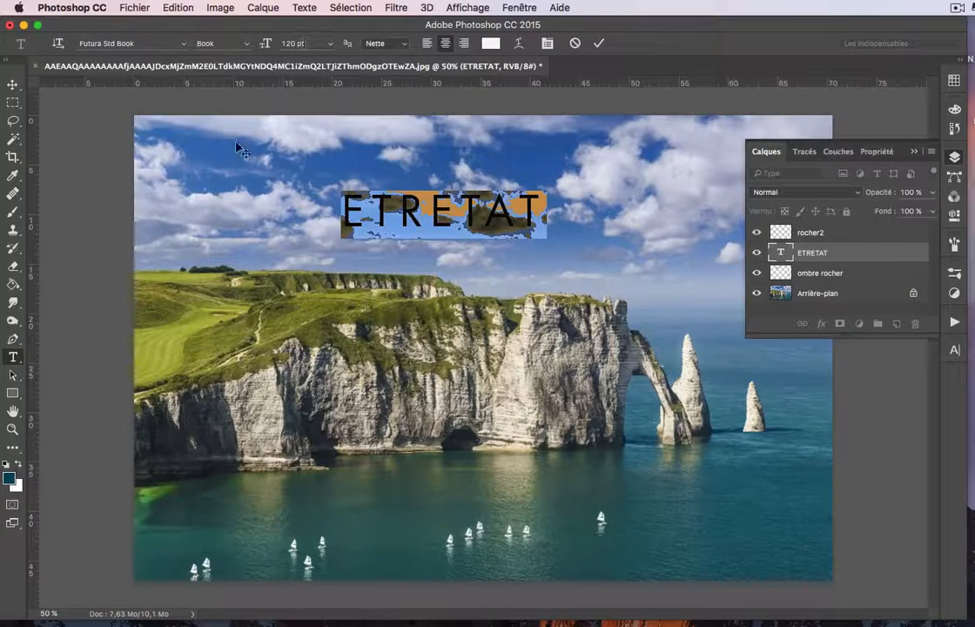
pyautogui.click(13, 84)
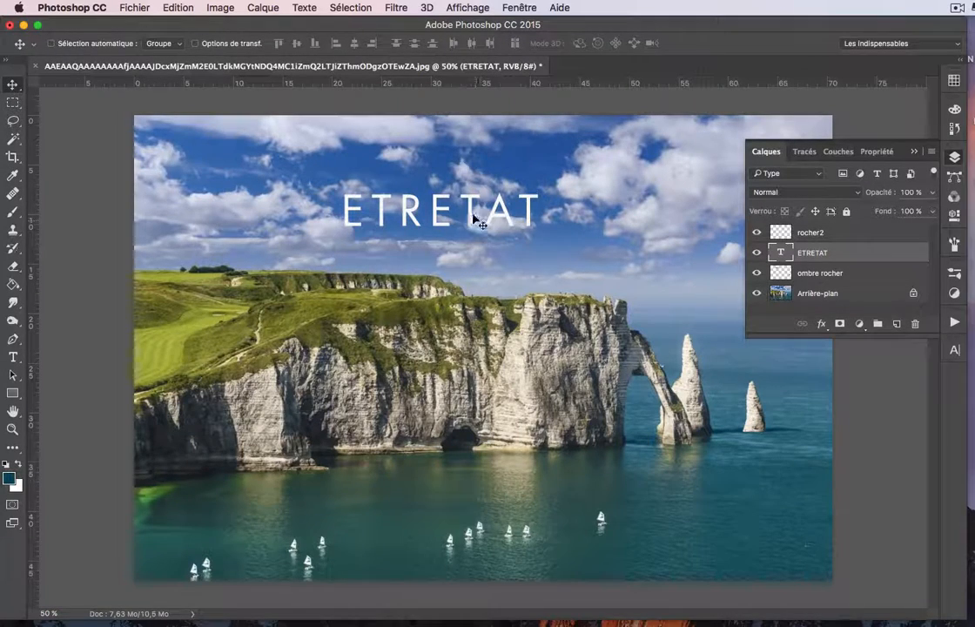
pyautogui.moveTo(477, 223); pyautogui.dragTo(486, 236)
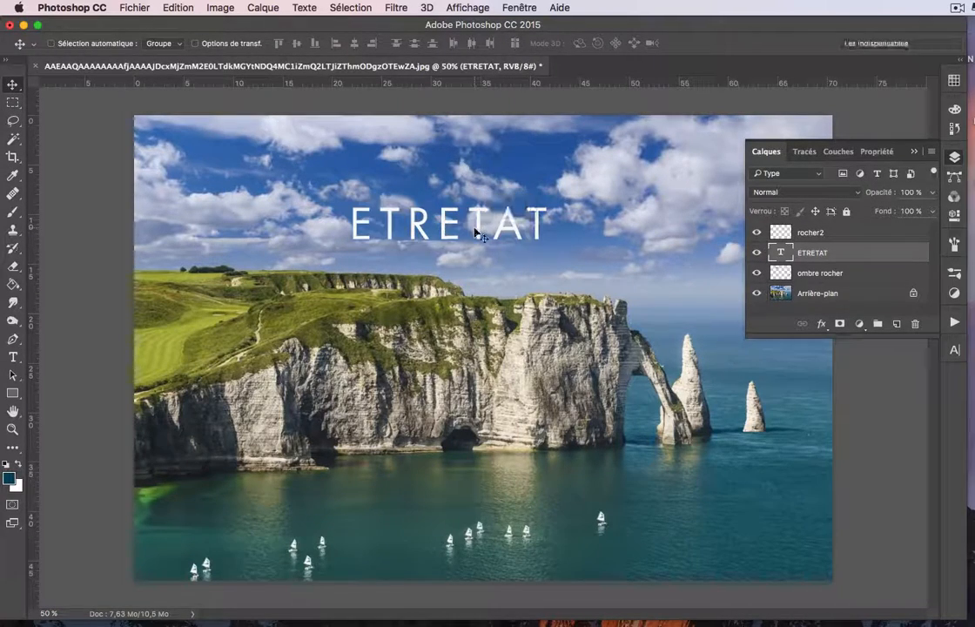
# Enlarge the ETRETAT text proportionally to about 216% with Free Transform and apply the transformation.
pyautogui.click(180, 7)
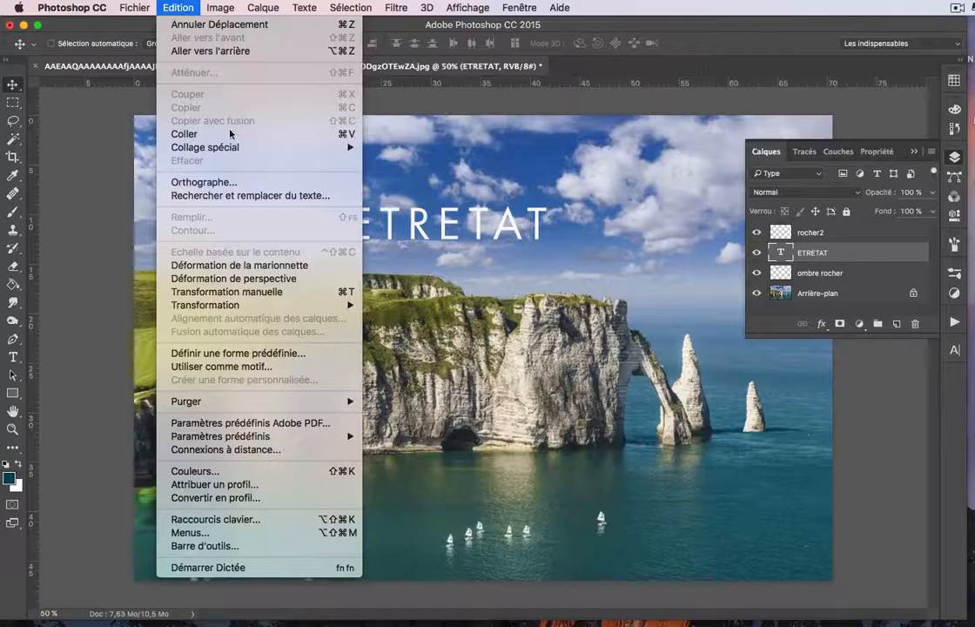
pyautogui.click(257, 292)
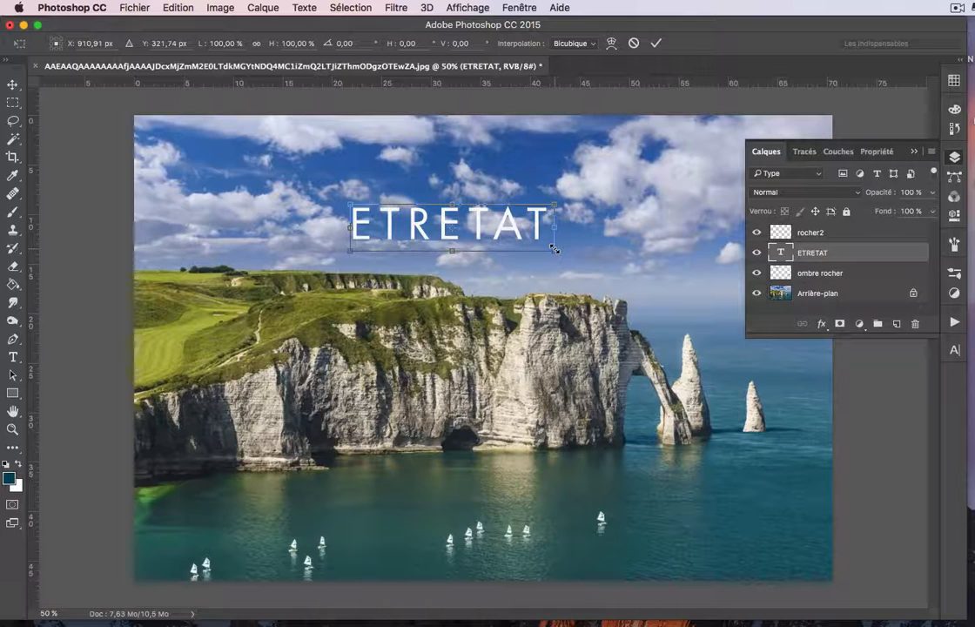
pyautogui.moveTo(554, 249); pyautogui.dragTo(749, 349)
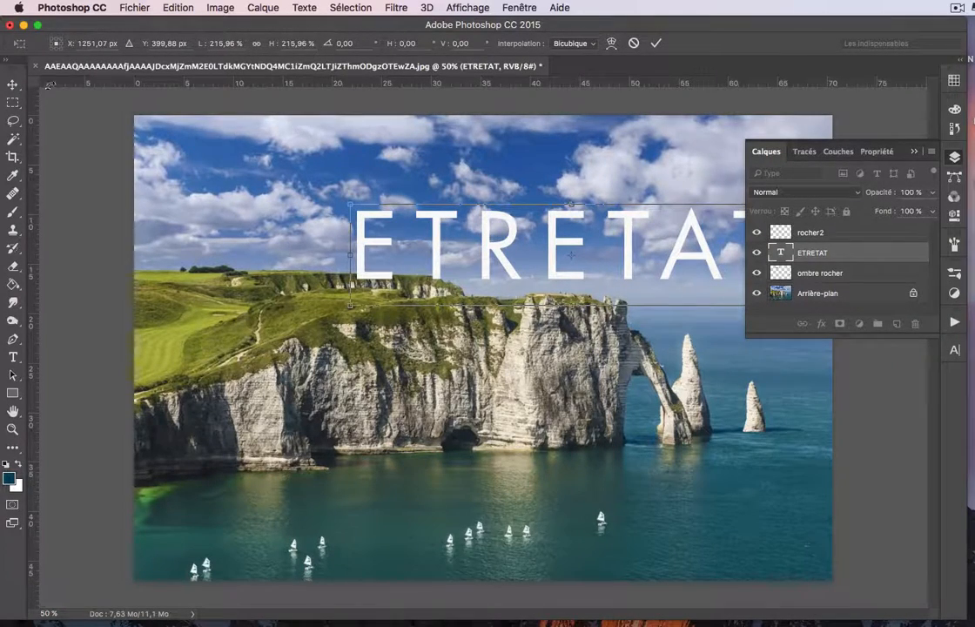
pyautogui.click(12, 84)
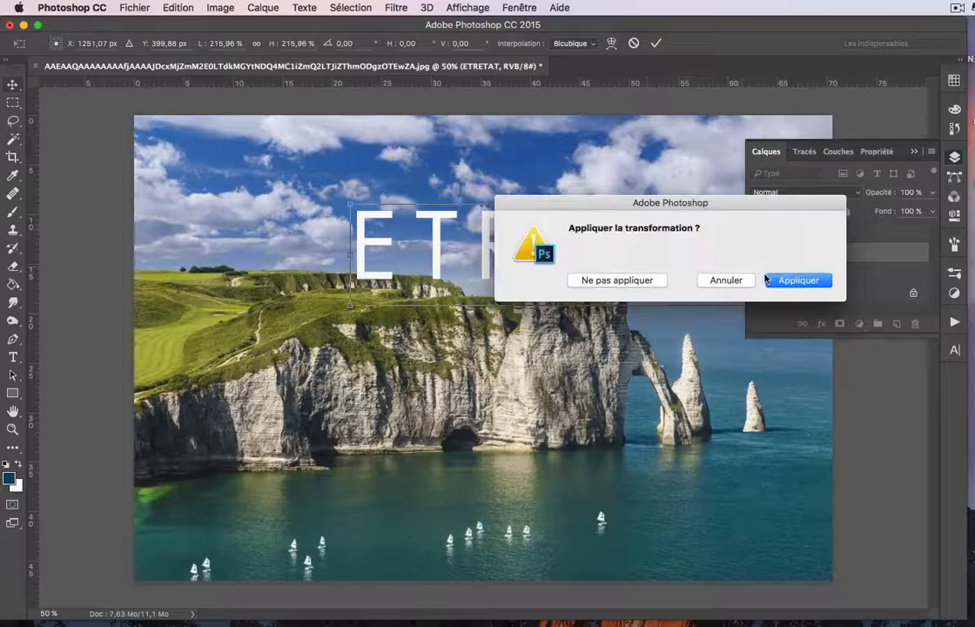
pyautogui.click(768, 279)
# Reposition the enlarged ETRETAT text near the centre of the image so its letters overlap the top of the grassy cliff.
pyautogui.moveTo(568, 199); pyautogui.dragTo(501, 168)
pyautogui.click(916, 155)
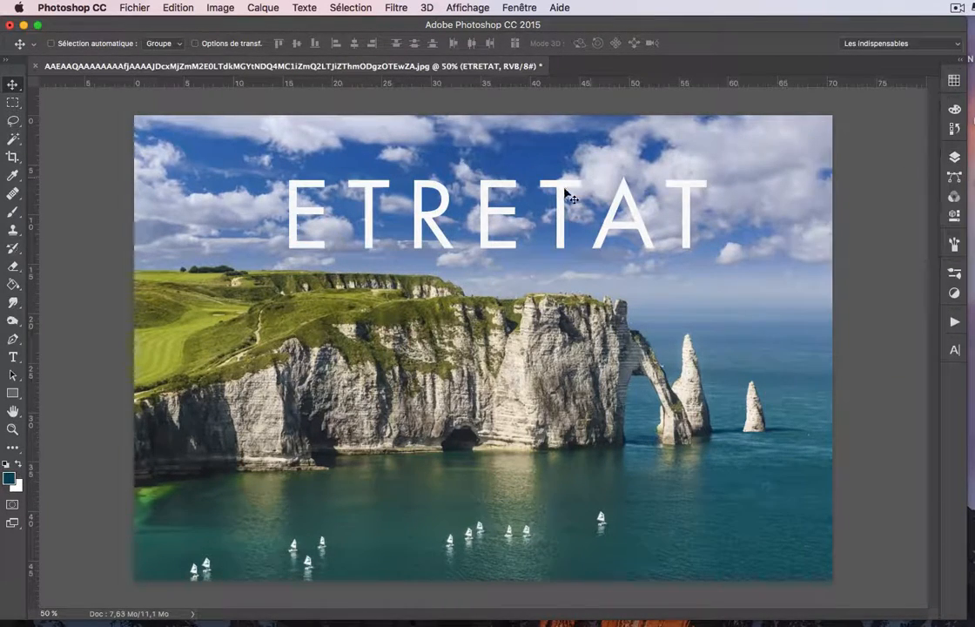
pyautogui.moveTo(565, 192); pyautogui.dragTo(566, 219)
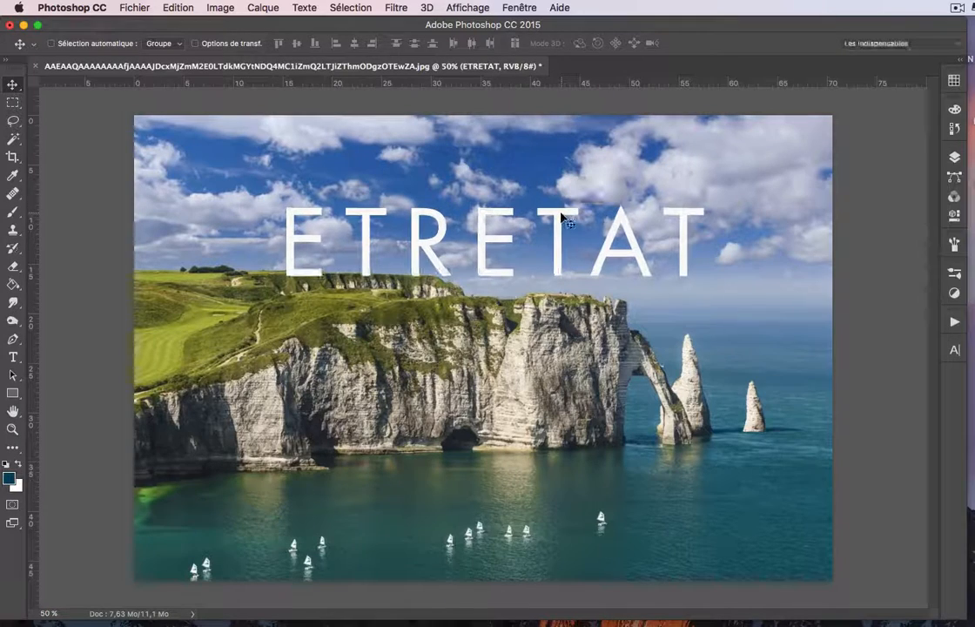
# Scale the ETRETAT text up to about 118% and place it centrally, with its base overlapping the cliff's upper edge.
pyautogui.press('super+t')
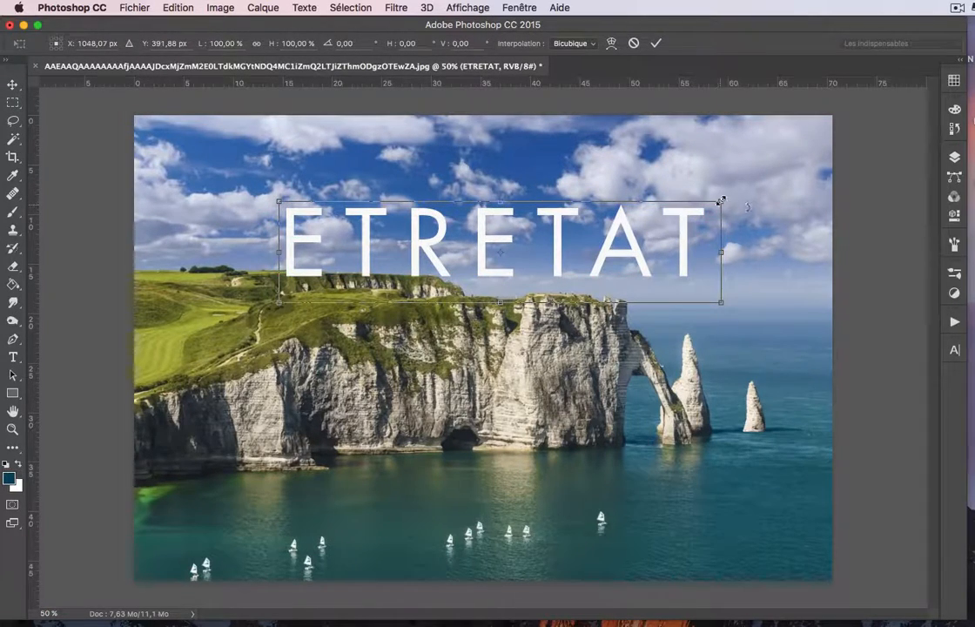
pyautogui.moveTo(721, 198); pyautogui.dragTo(794, 159)
pyautogui.moveTo(697, 241); pyautogui.dragTo(671, 249)
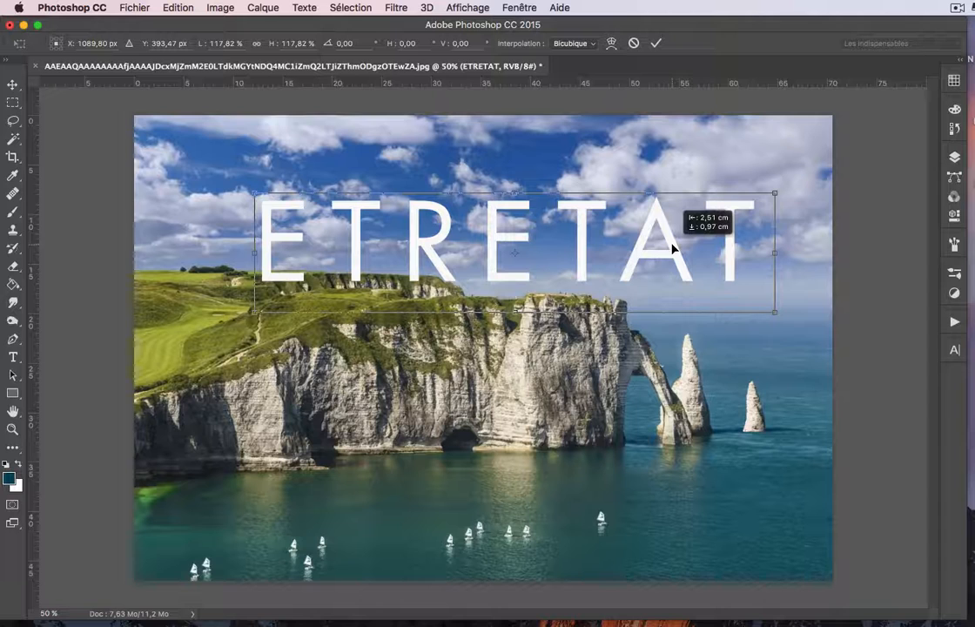
pyautogui.moveTo(672, 249); pyautogui.dragTo(672, 249)
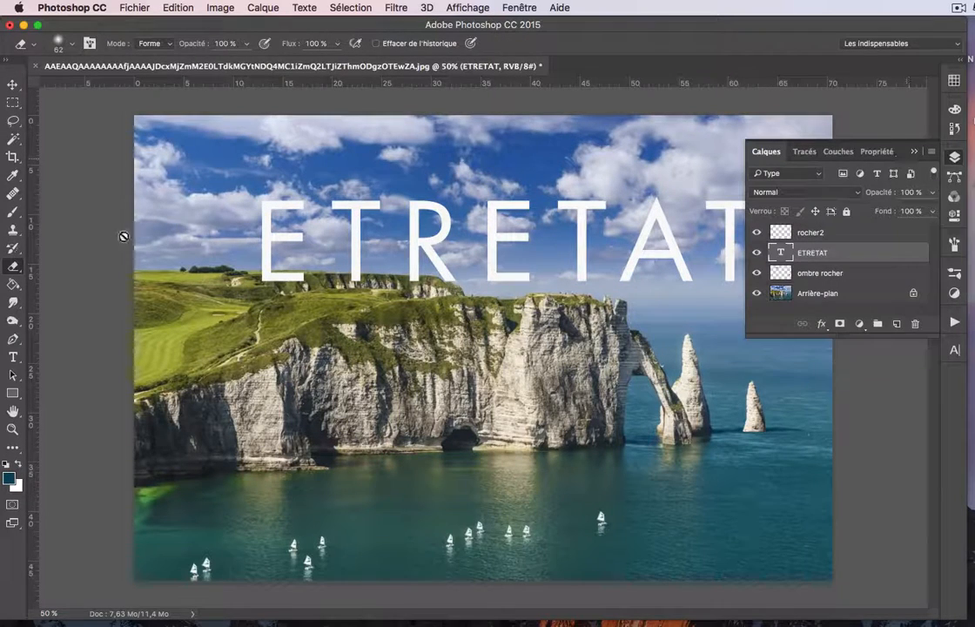
# Rasterize the ETRETAT text layer and erase the bottoms of the first letters where they overlap the cliff.
pyautogui.click(13, 266)
pyautogui.click(757, 253)
pyautogui.click(757, 253)
pyautogui.rightClick(858, 257)
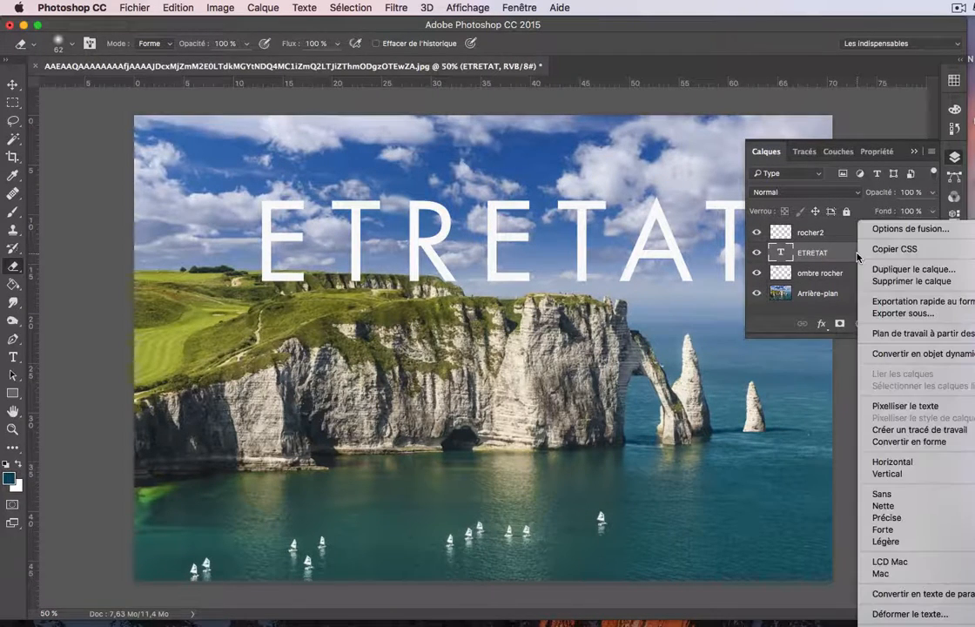
pyautogui.click(906, 407)
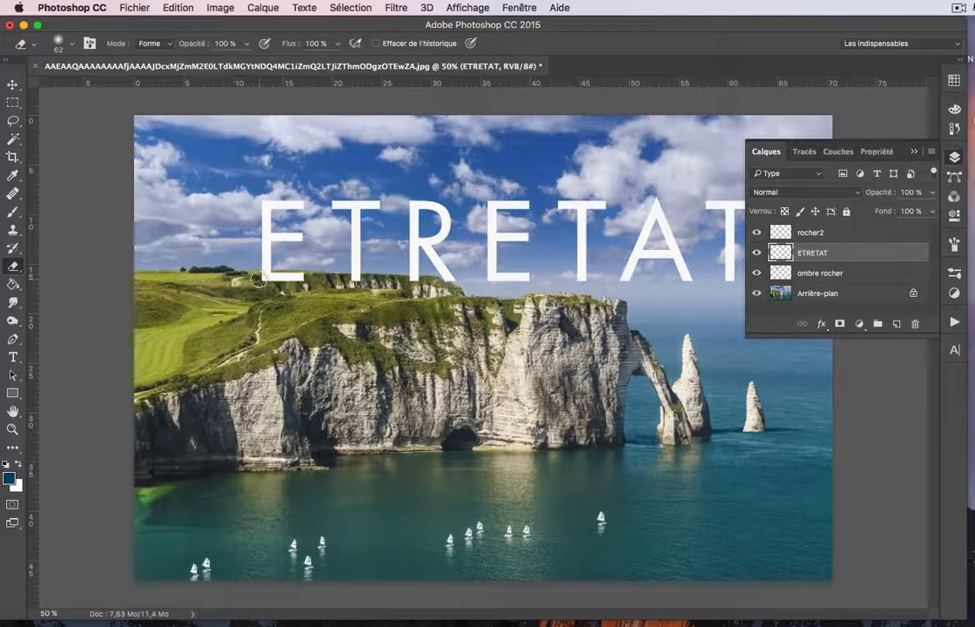
pyautogui.moveTo(260, 279); pyautogui.dragTo(302, 282)
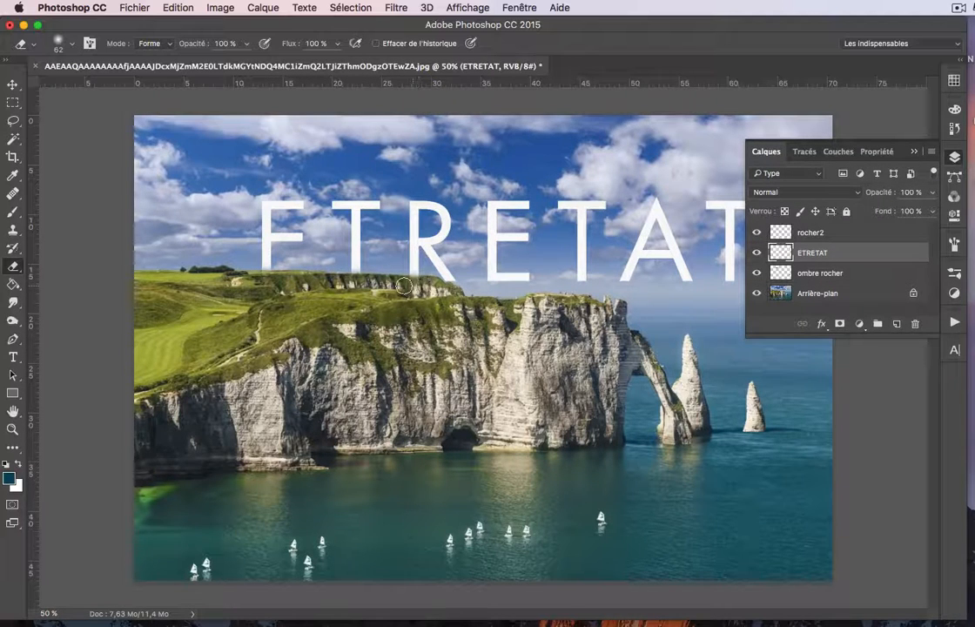
pyautogui.moveTo(444, 293); pyautogui.dragTo(450, 290)
# Revert the document in the history to the last free transform, undoing the text rasterization and the erasing.
pyautogui.click(954, 128)
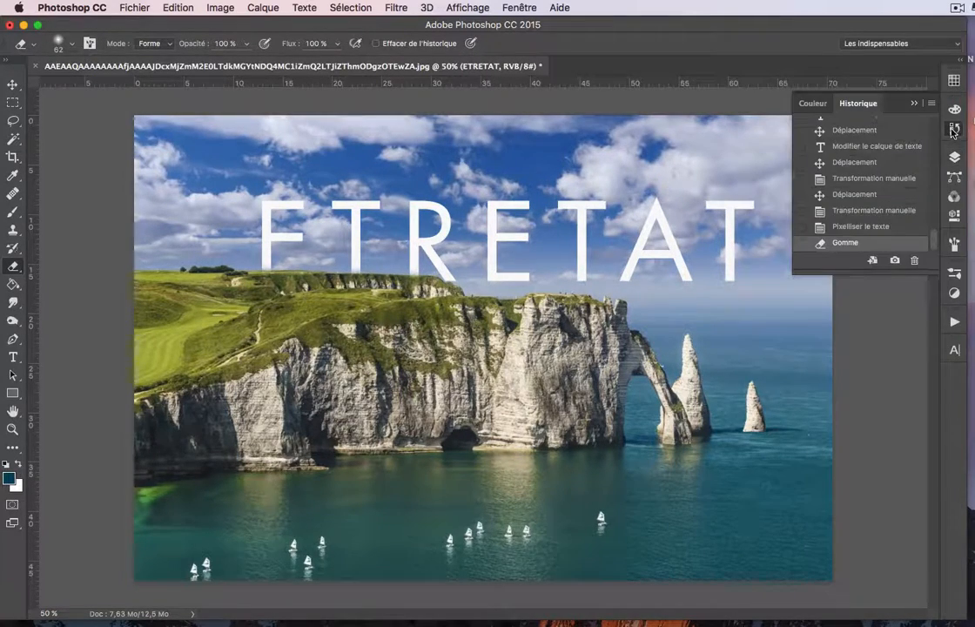
pyautogui.click(869, 211)
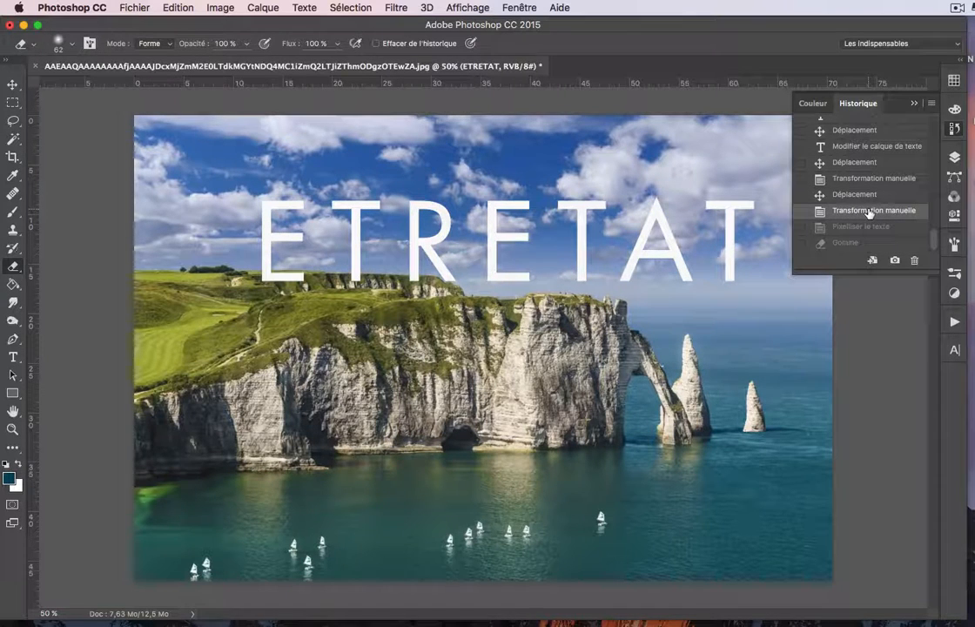
pyautogui.click(954, 130)
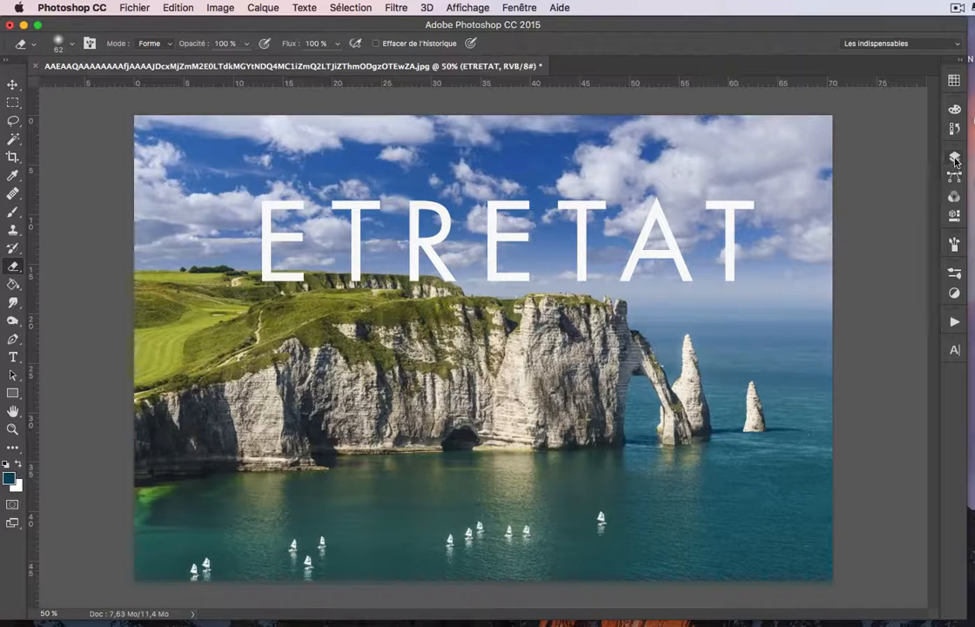
# Hide the ETRETAT text layer so the cliff edge beneath the letters is uncovered.
pyautogui.click(955, 158)
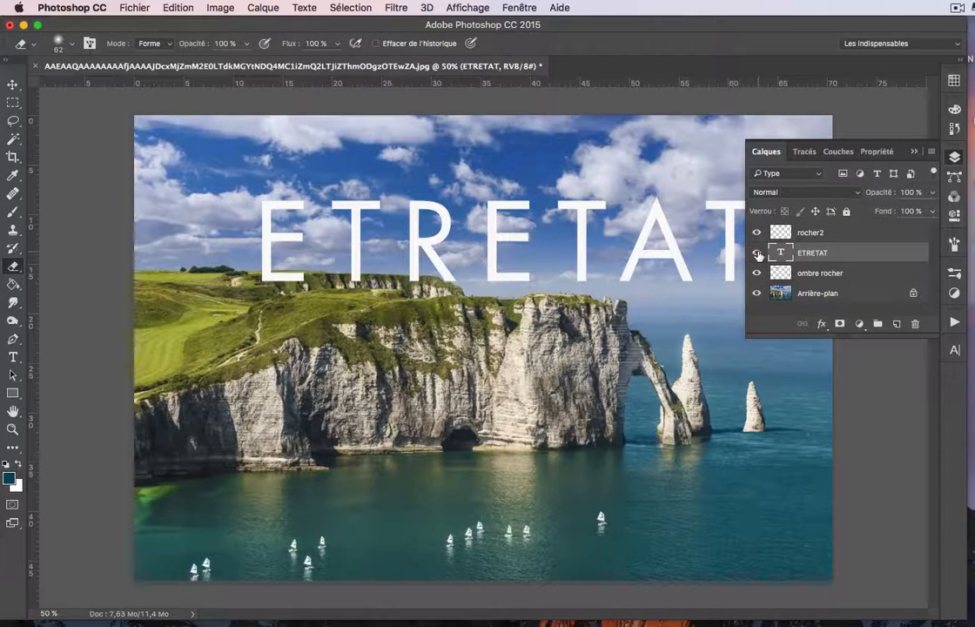
pyautogui.click(757, 254)
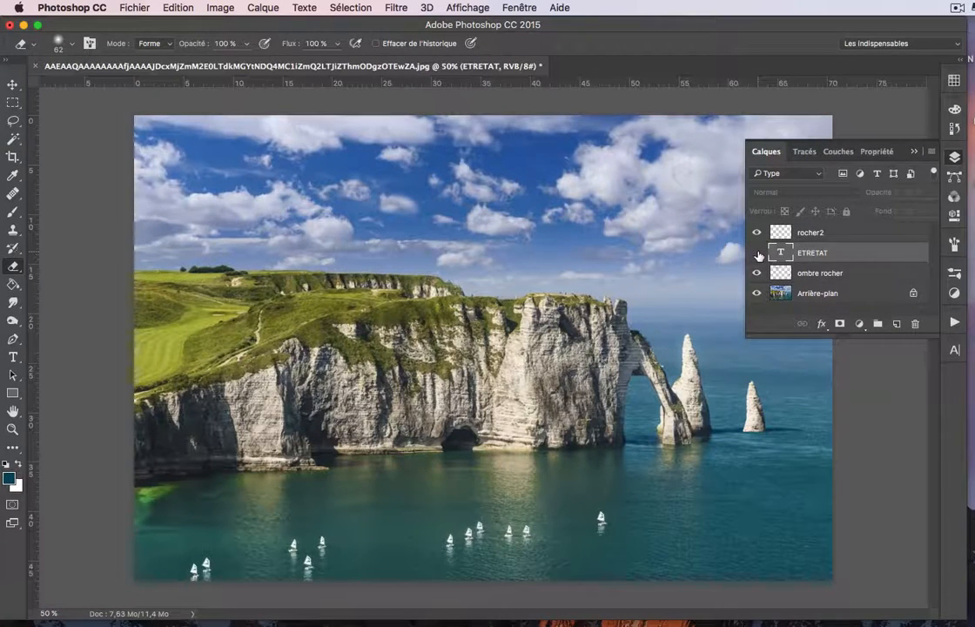
pyautogui.click(757, 253)
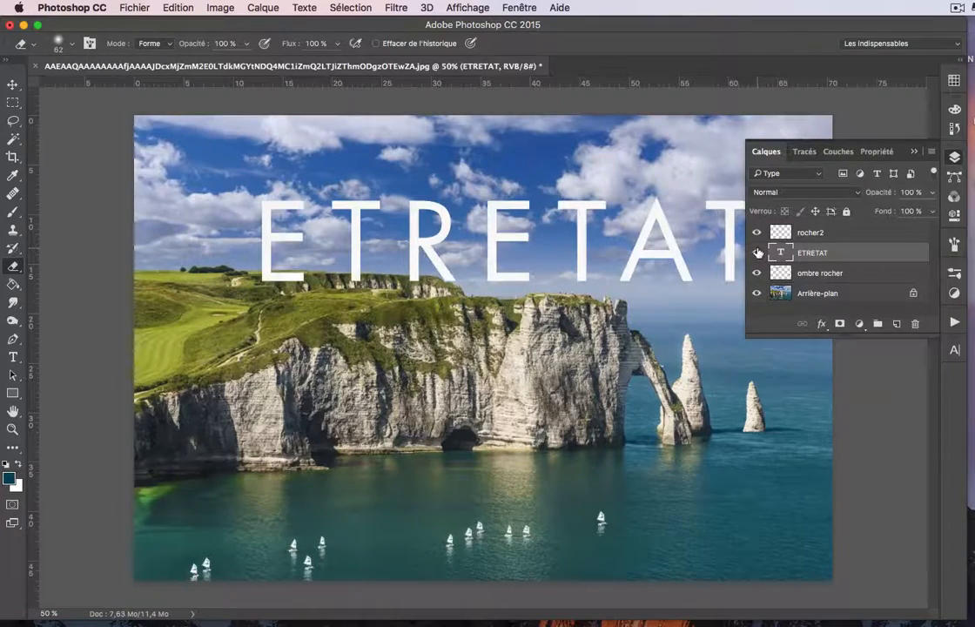
pyautogui.click(757, 252)
pyautogui.scroll(1, 427, 283)
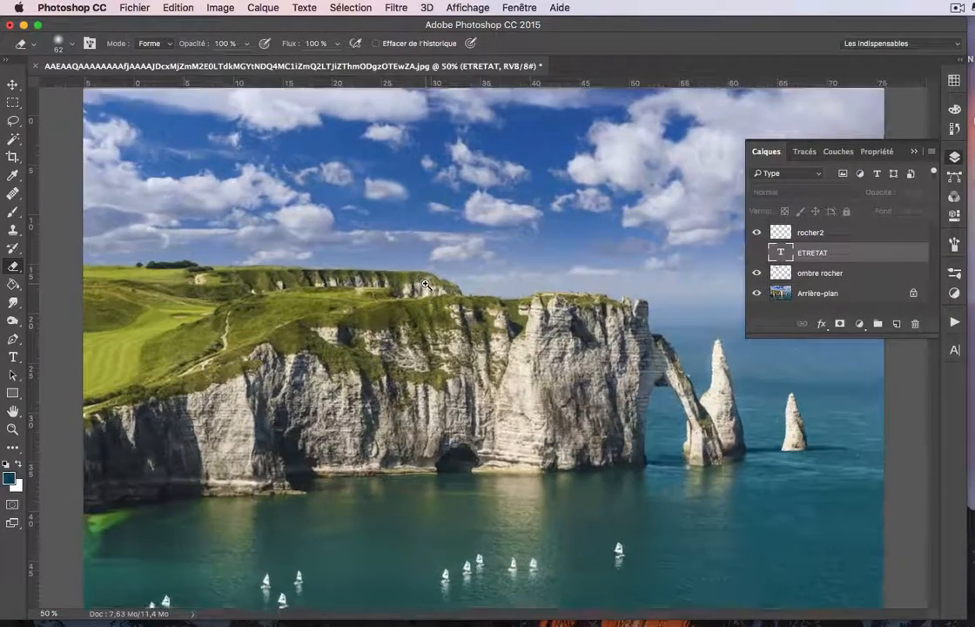
# Trace the cliff's upper edge with the Polygonal Lasso, from the far grassy ridge to the rocky end above the arch.
pyautogui.keyDown('super'); pyautogui.click(427, 283); pyautogui.keyUp('super')
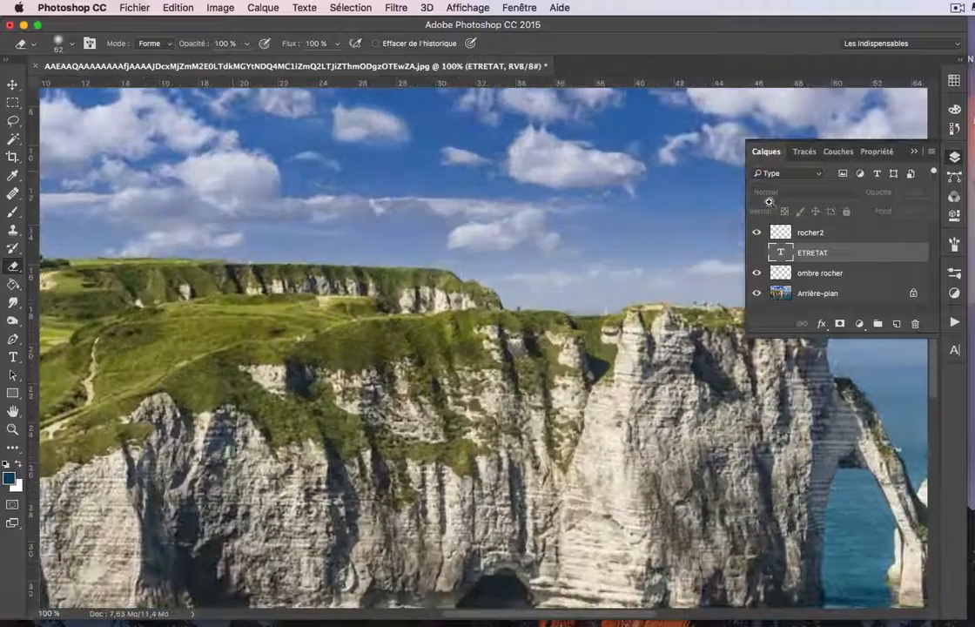
pyautogui.click(915, 152)
pyautogui.hscroll(-5, 526, 257)
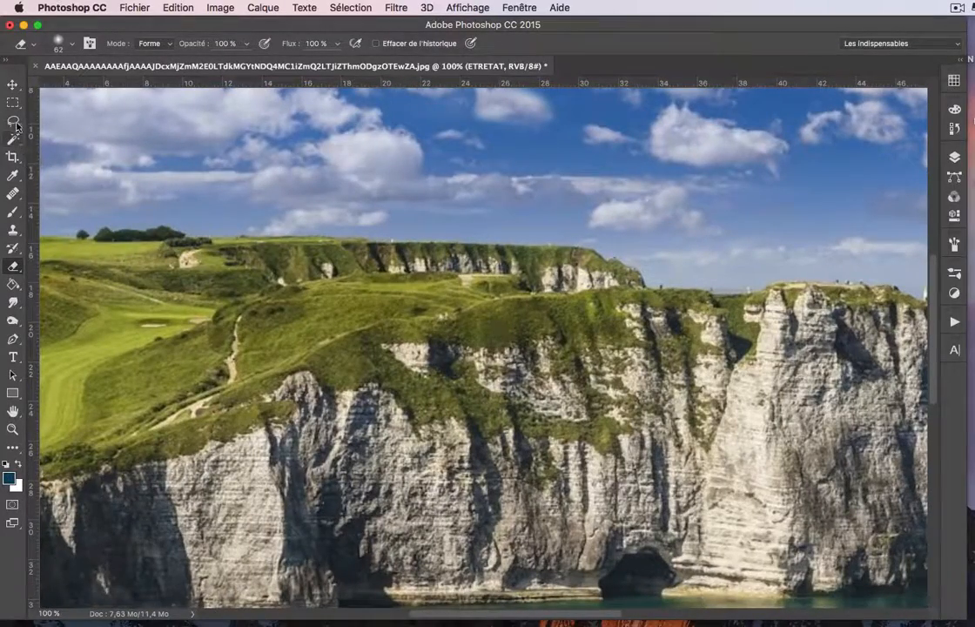
pyautogui.moveTo(16, 124); pyautogui.dragTo(69, 128)
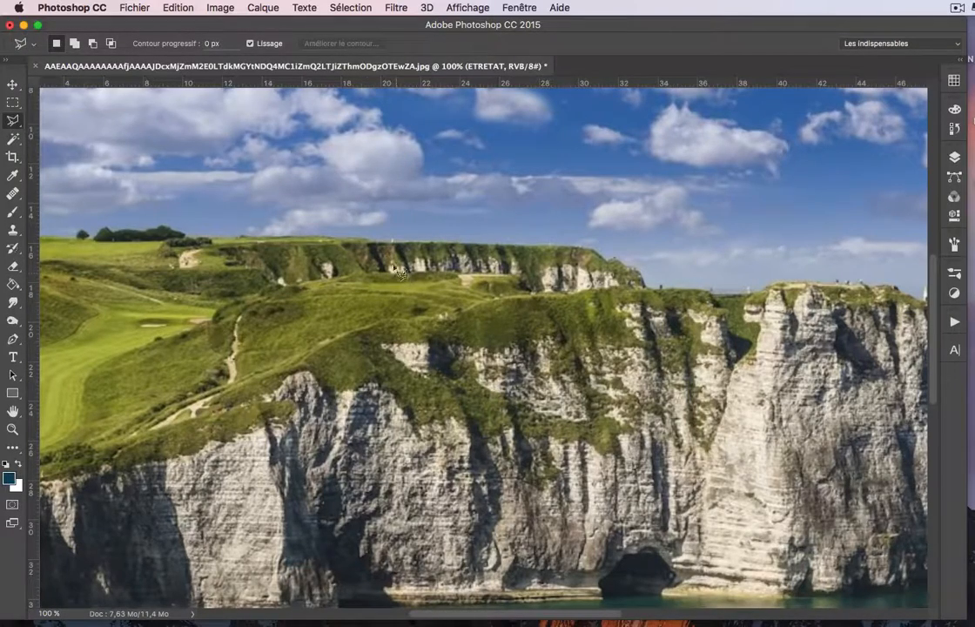
pyautogui.click(237, 236)
pyautogui.click(614, 259)
pyautogui.click(648, 286)
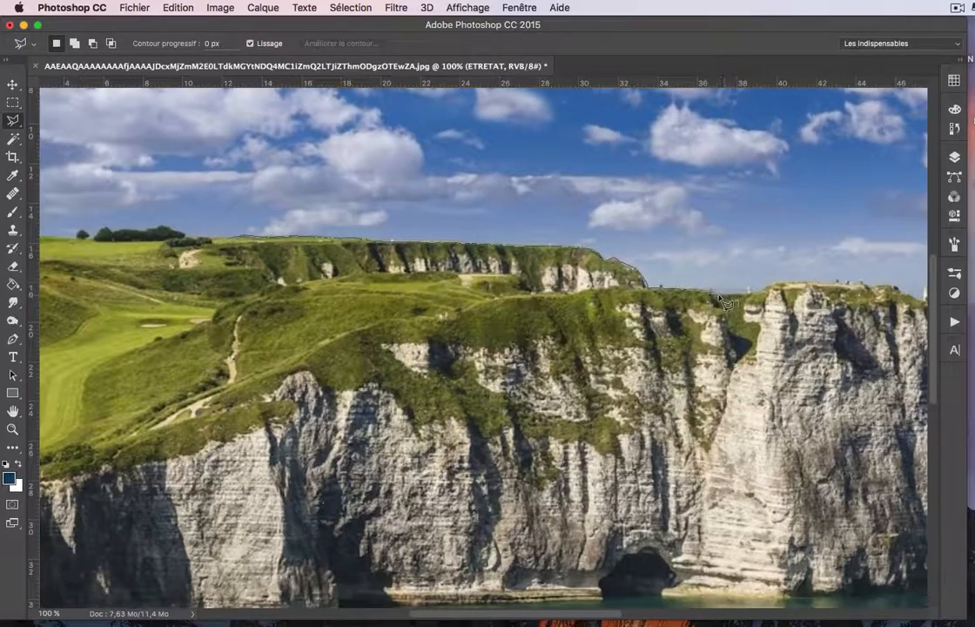
pyautogui.click(757, 295)
pyautogui.click(891, 286)
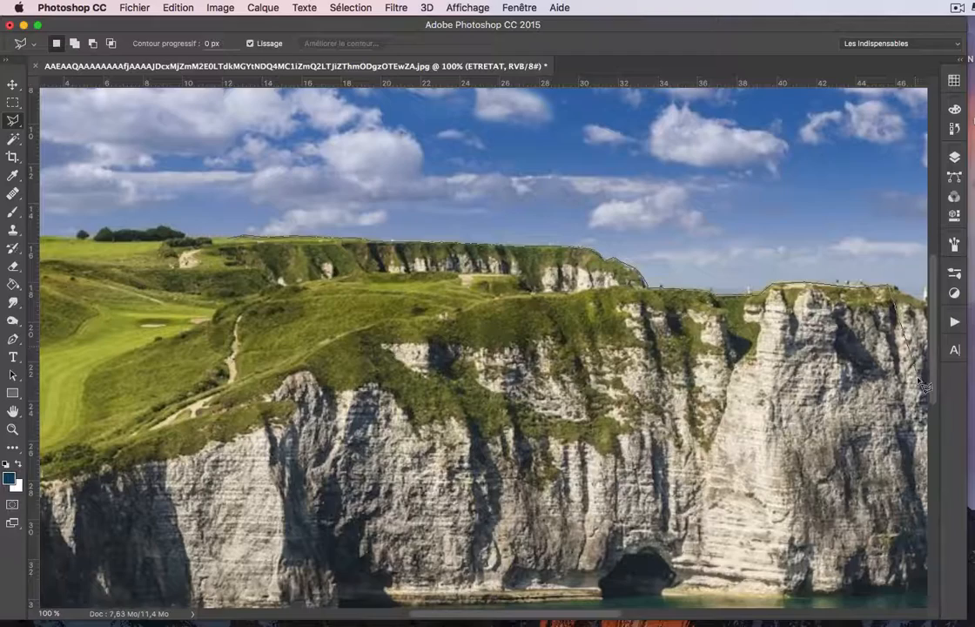
# Complete the polygonal selection through the cliff face and meadow, following the outline of the bushes on the far ridge.
pyautogui.click(905, 401)
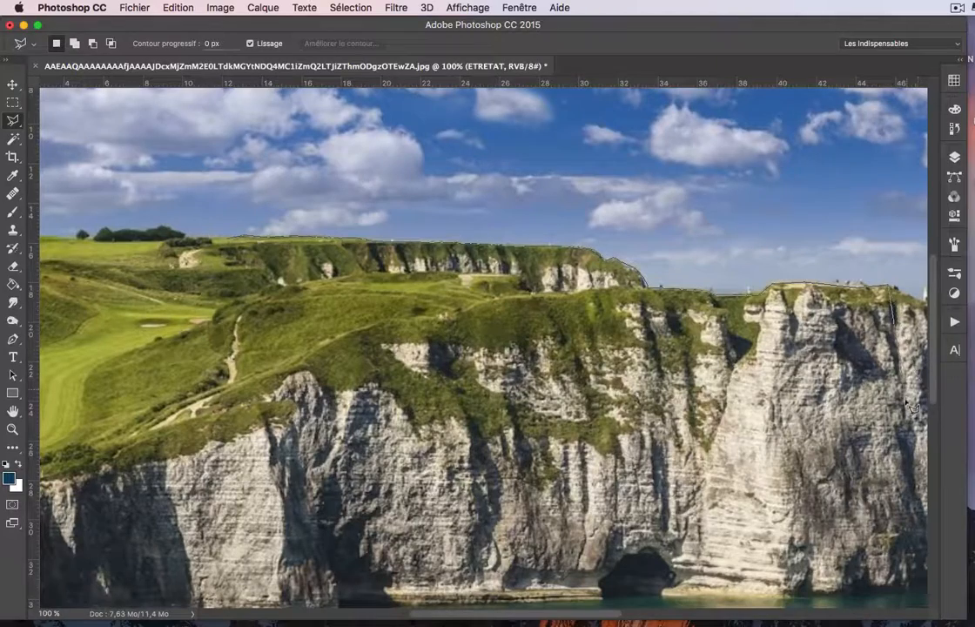
pyautogui.click(568, 479)
pyautogui.click(194, 440)
pyautogui.click(96, 377)
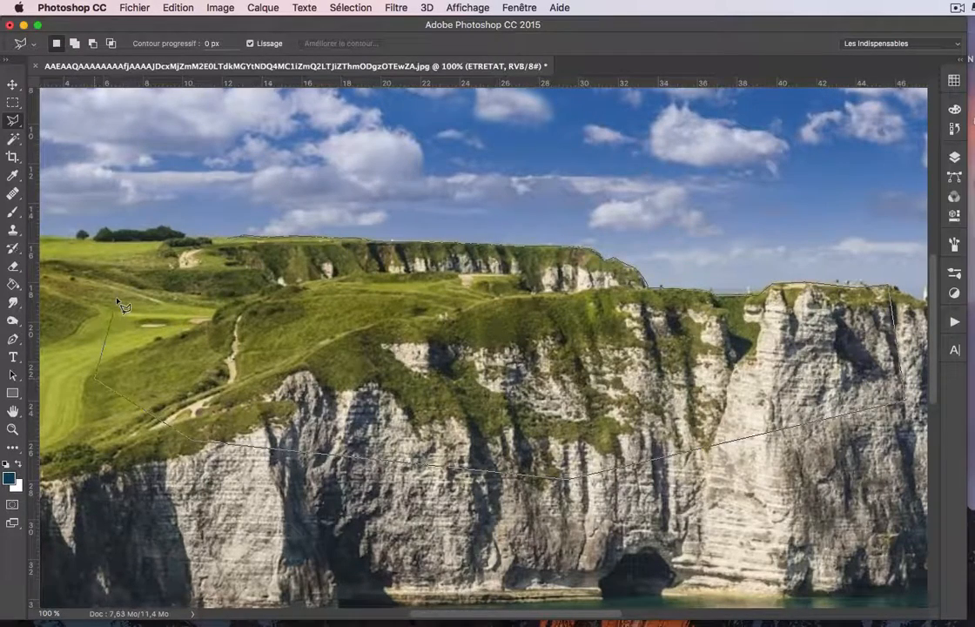
pyautogui.click(144, 254)
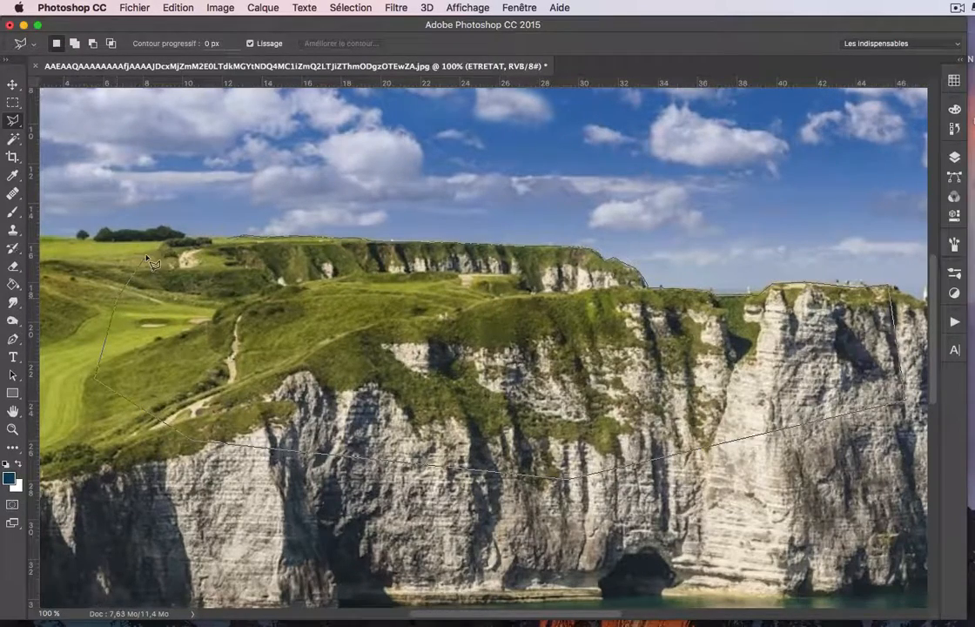
pyautogui.click(91, 239)
pyautogui.click(97, 233)
pyautogui.click(106, 228)
pyautogui.click(112, 231)
pyautogui.click(115, 235)
pyautogui.doubleClick(233, 248)
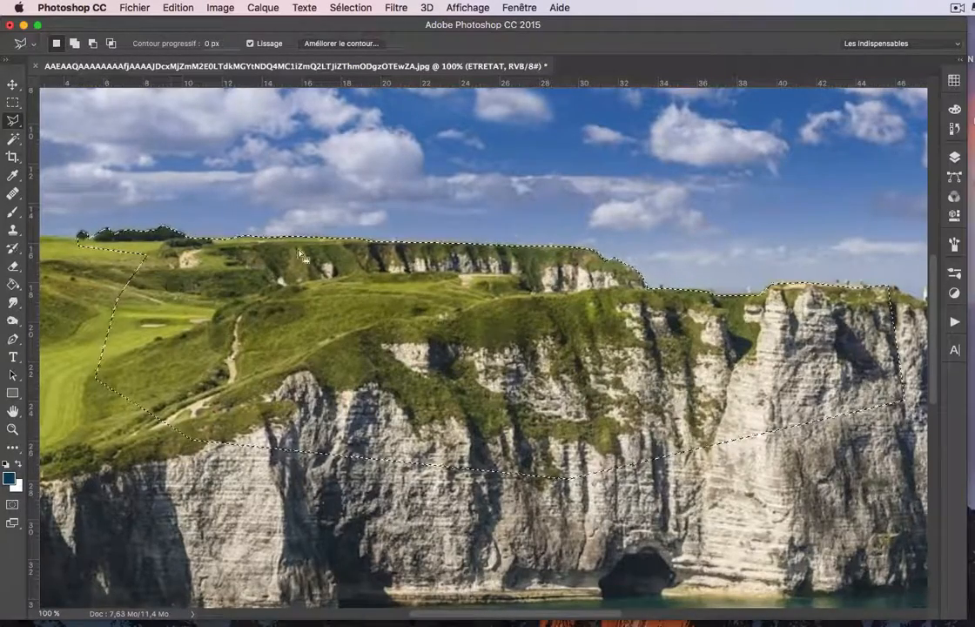
# Copy the selected cliff area from the Arrière-plan layer onto a new layer and move it to the top of the stack.
pyautogui.click(953, 155)
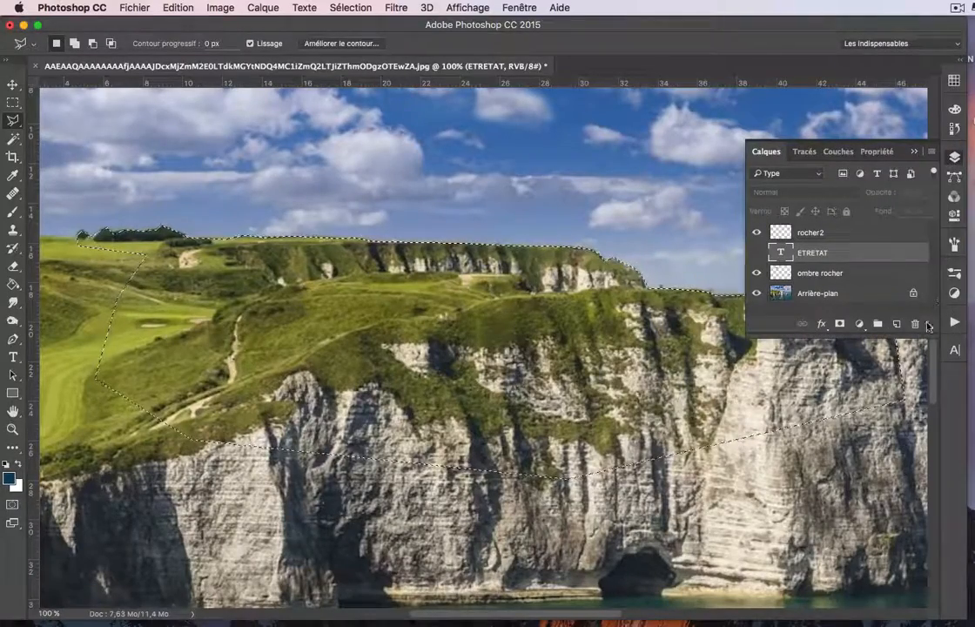
pyautogui.moveTo(928, 326); pyautogui.dragTo(928, 388)
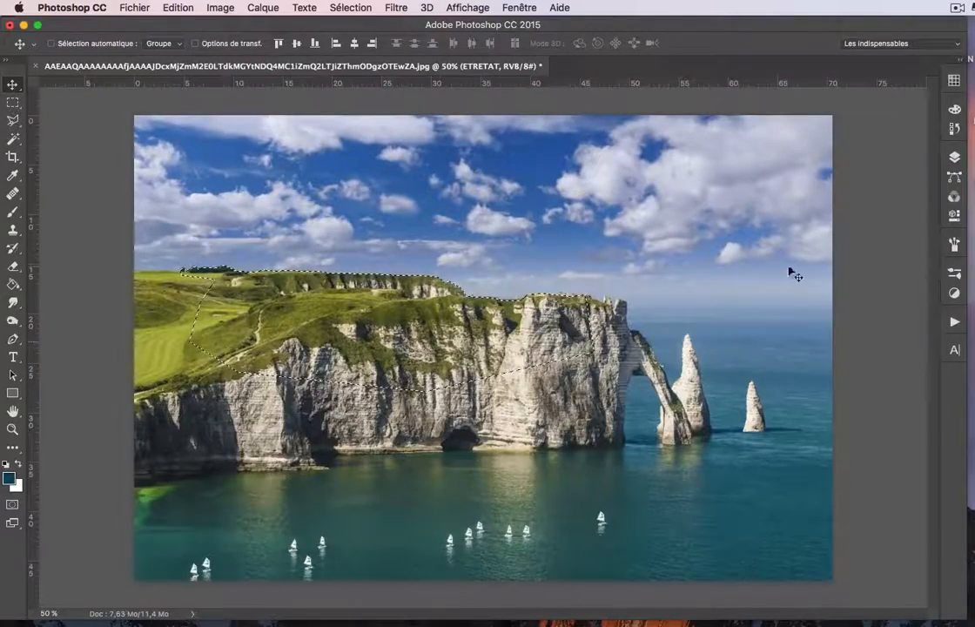
pyautogui.click(955, 159)
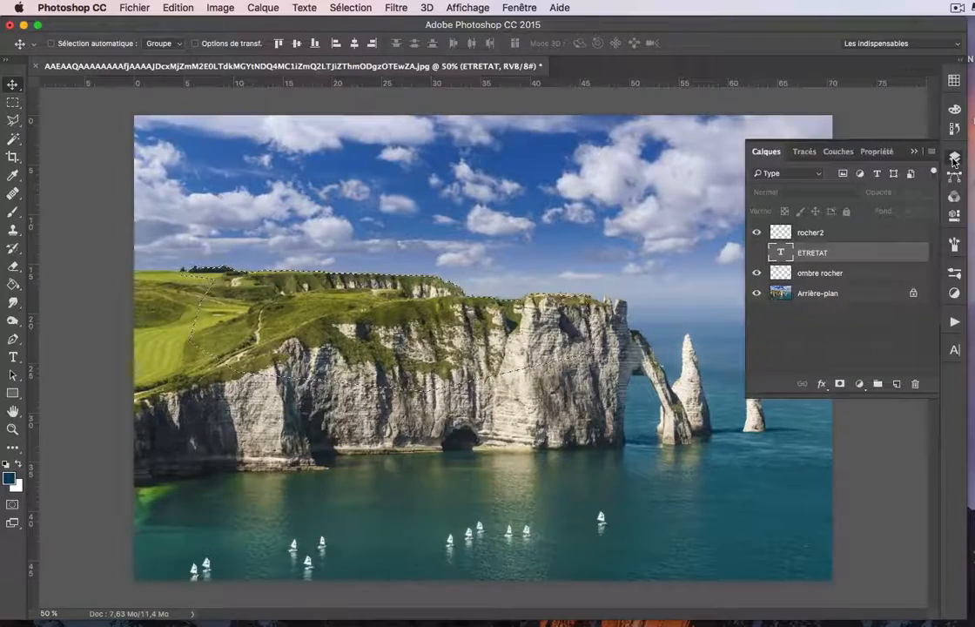
pyautogui.click(824, 294)
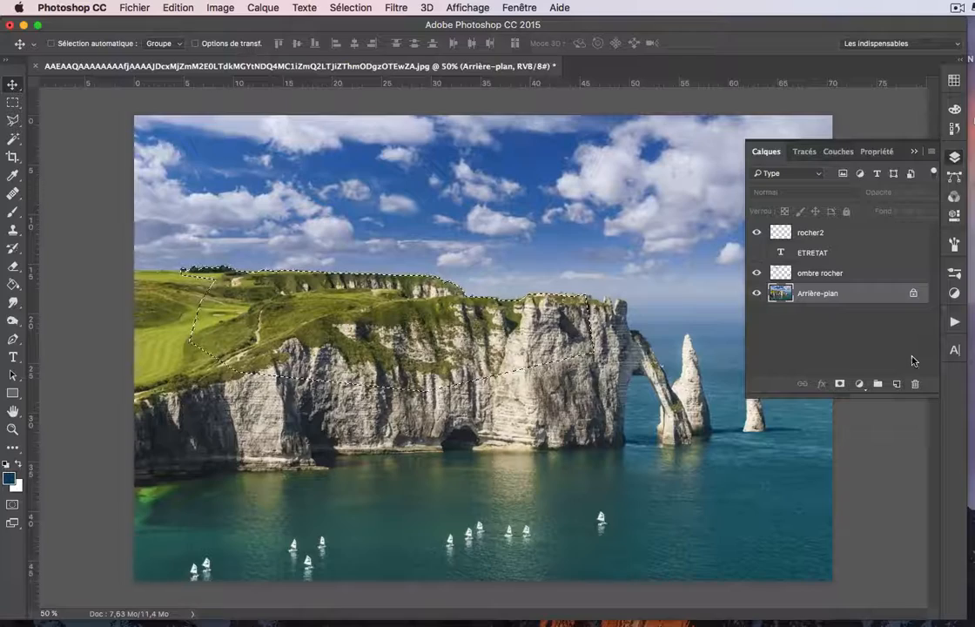
pyautogui.click(898, 388)
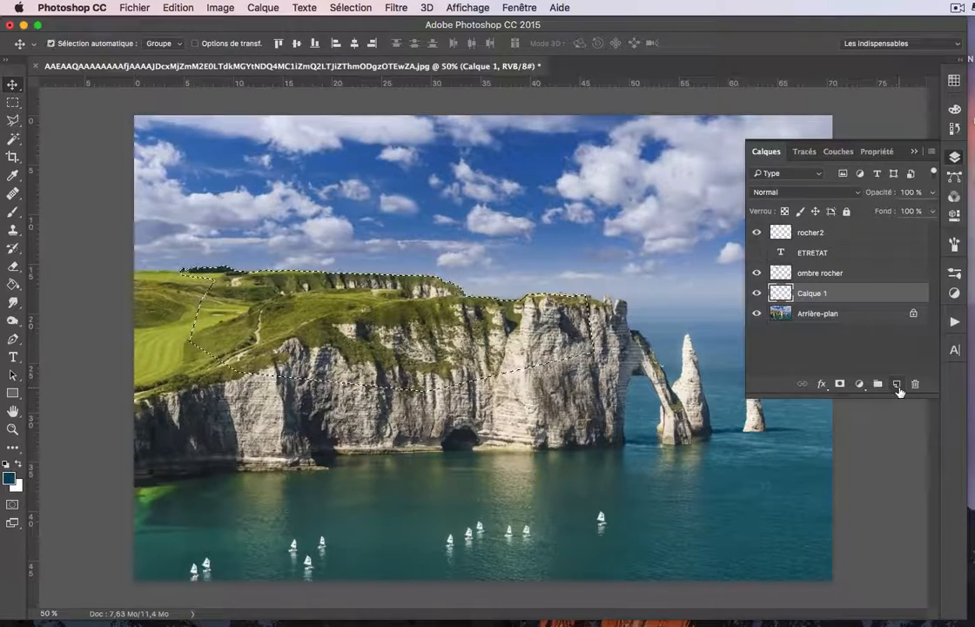
pyautogui.press('super+v')
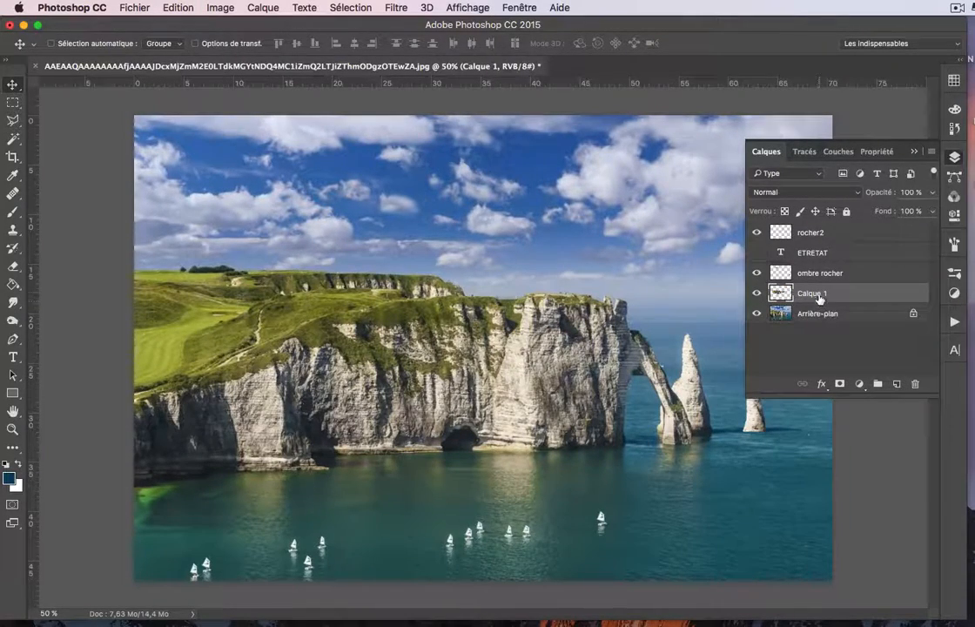
pyautogui.moveTo(819, 298); pyautogui.dragTo(820, 228)
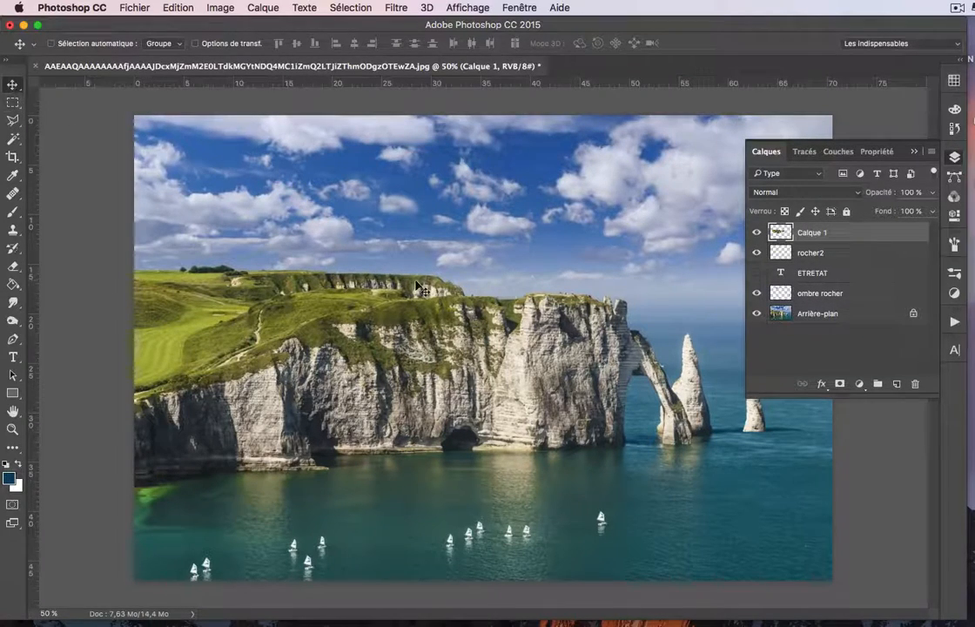
# Try moving the pasted cliff piece around the image, and undo the move.
pyautogui.moveTo(430, 290); pyautogui.dragTo(502, 191)
pyautogui.moveTo(480, 227); pyautogui.dragTo(513, 288)
pyautogui.press('super+z')
# Rename the pasted cliff layer to Falaise.
pyautogui.doubleClick(802, 234)
pyautogui.write('r')
pyautogui.click(758, 254)
pyautogui.click(757, 254)
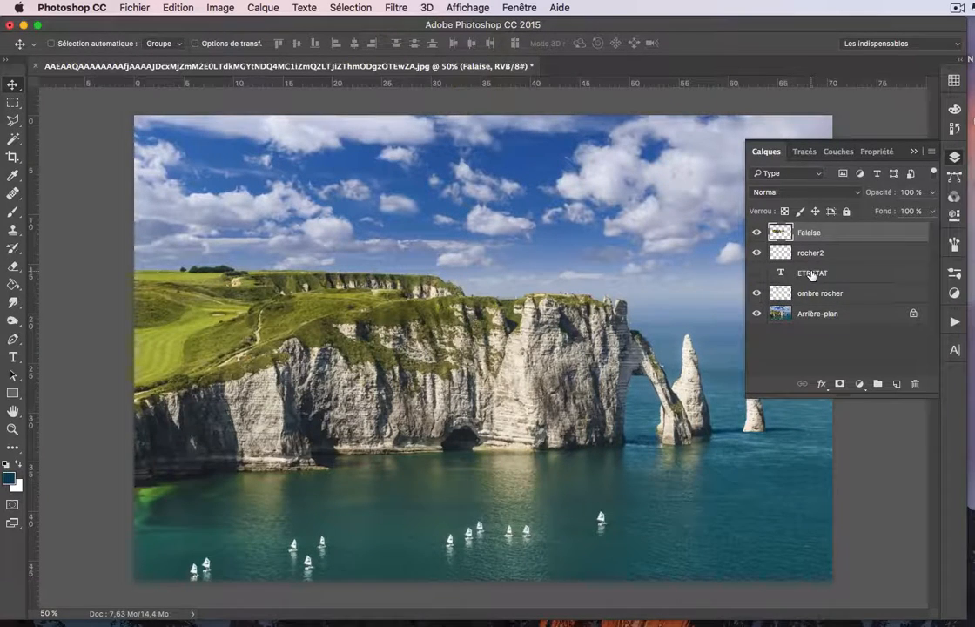
# Show the ETRETAT text layer and reorder the layers so it sits above rocher2 and directly beneath Falaise.
pyautogui.click(814, 273)
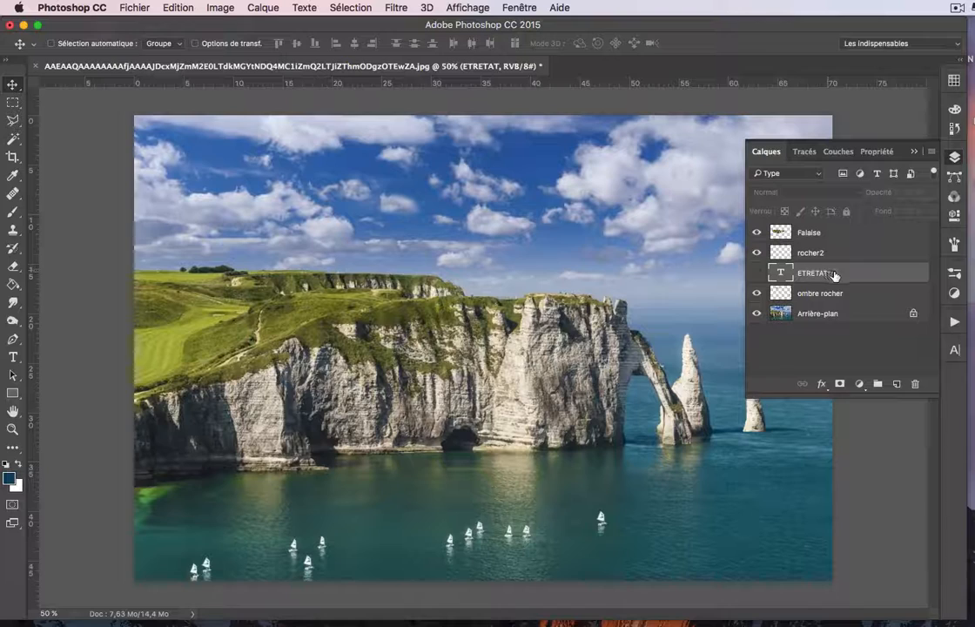
pyautogui.click(758, 273)
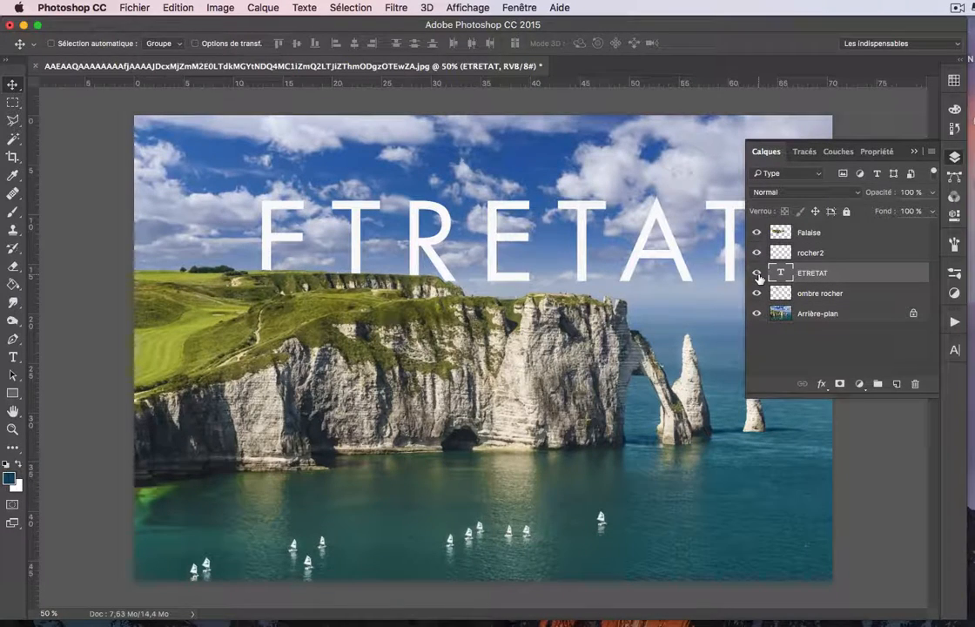
pyautogui.moveTo(816, 275); pyautogui.dragTo(810, 228)
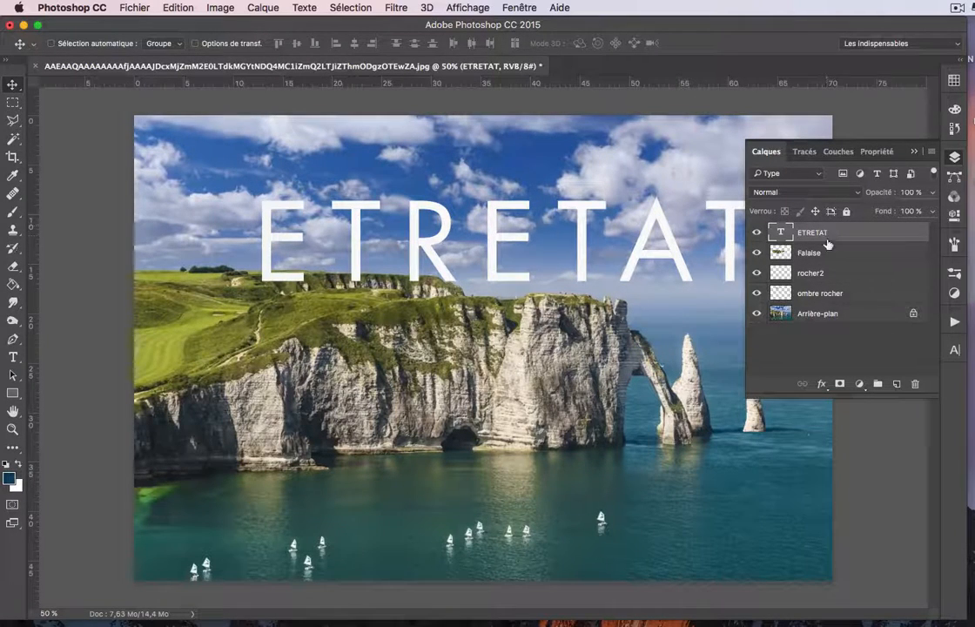
pyautogui.click(831, 254)
pyautogui.moveTo(831, 255); pyautogui.dragTo(823, 229)
# Isolate the Falaise layer, view it together with the ETRETAT text, and restore the visibility of all layers.
pyautogui.moveTo(756, 254); pyautogui.dragTo(757, 315)
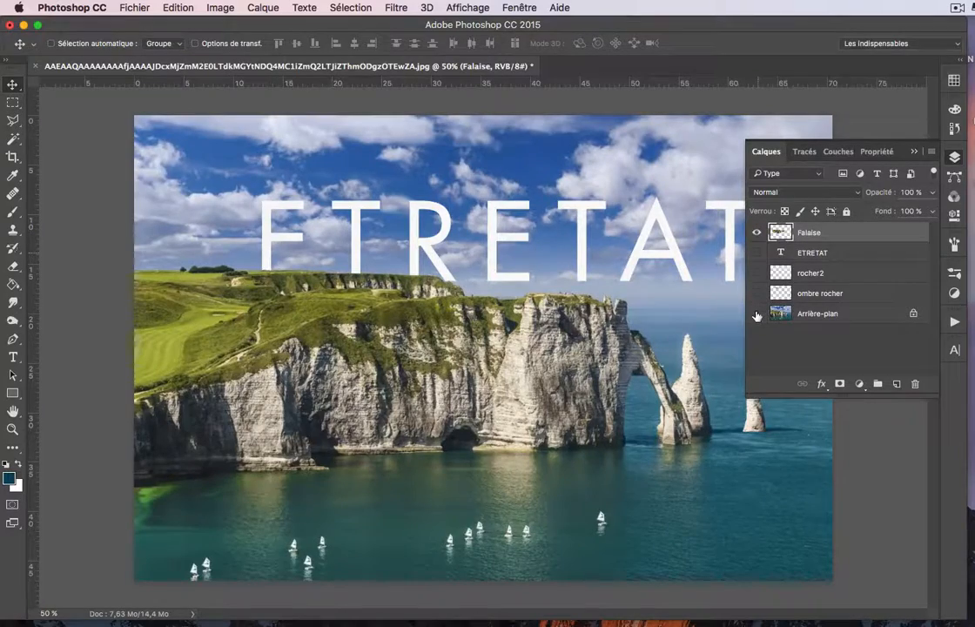
pyautogui.click(757, 253)
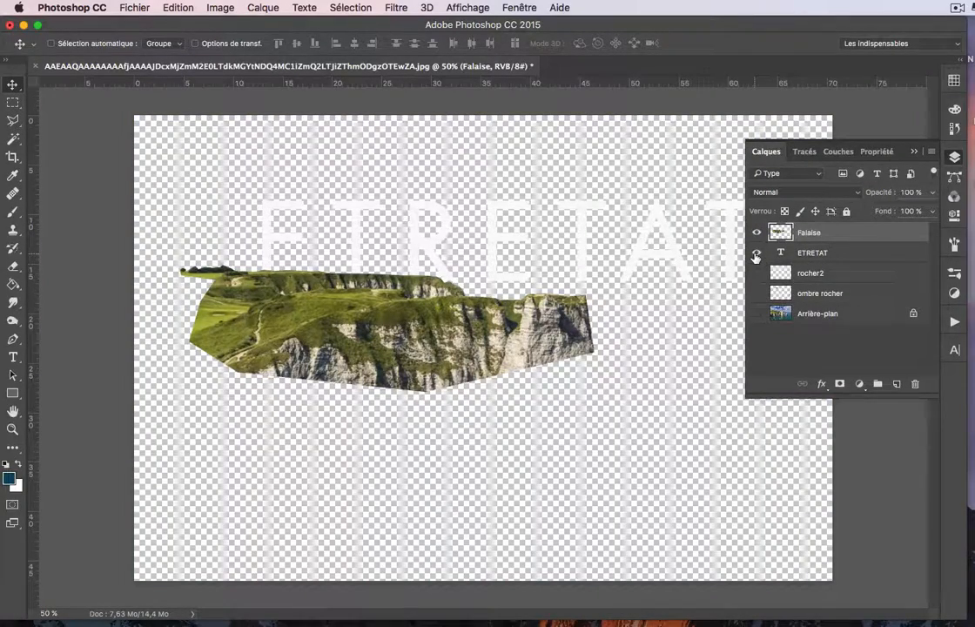
pyautogui.moveTo(757, 273); pyautogui.dragTo(756, 324)
pyautogui.click(756, 322)
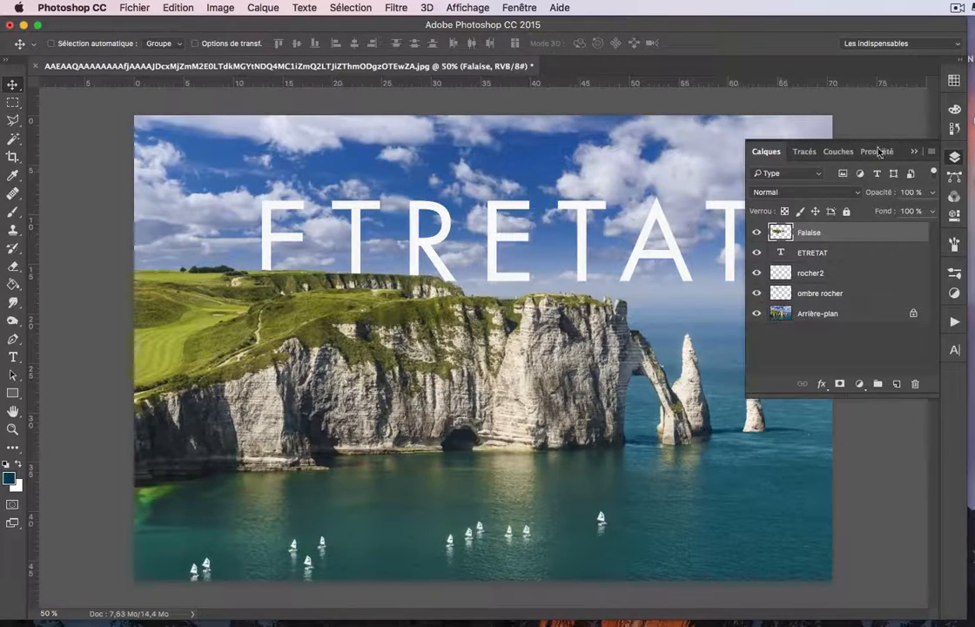
# Move the ETRETAT text slightly up and to the right so its first letters only just touch the cliff's upper edge.
pyautogui.click(914, 152)
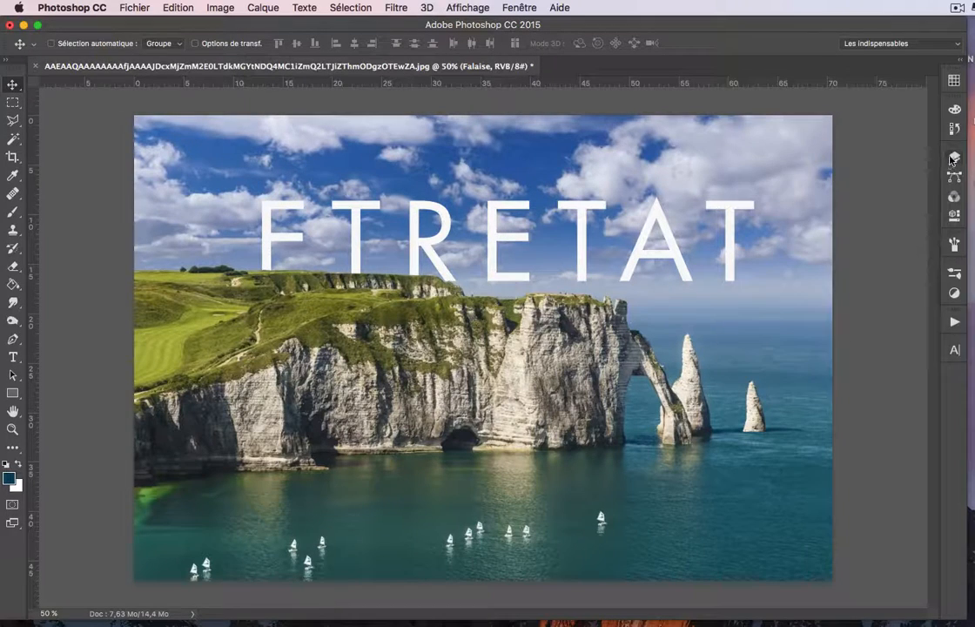
pyautogui.click(954, 158)
pyautogui.click(854, 252)
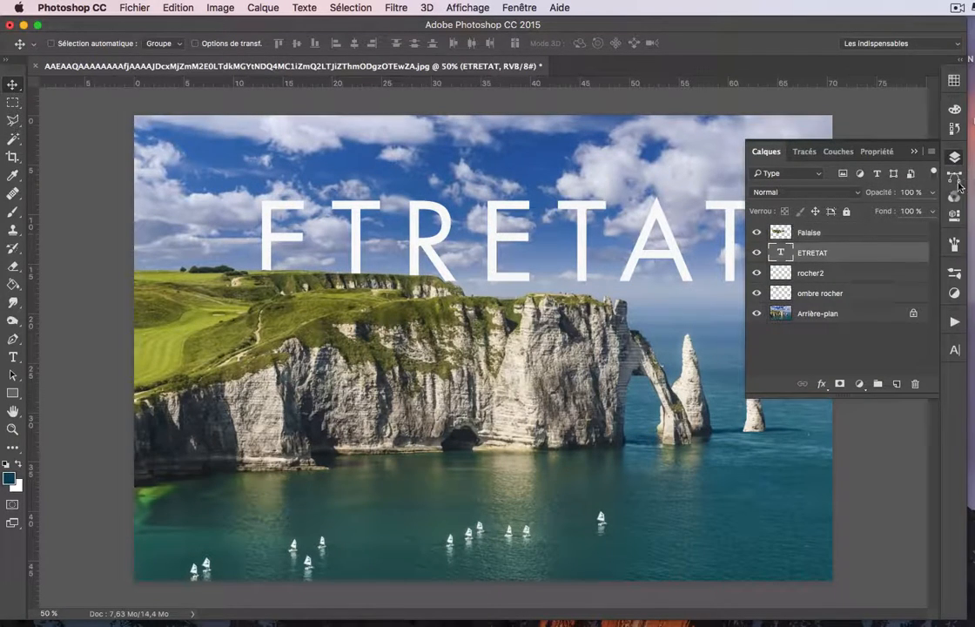
pyautogui.click(916, 153)
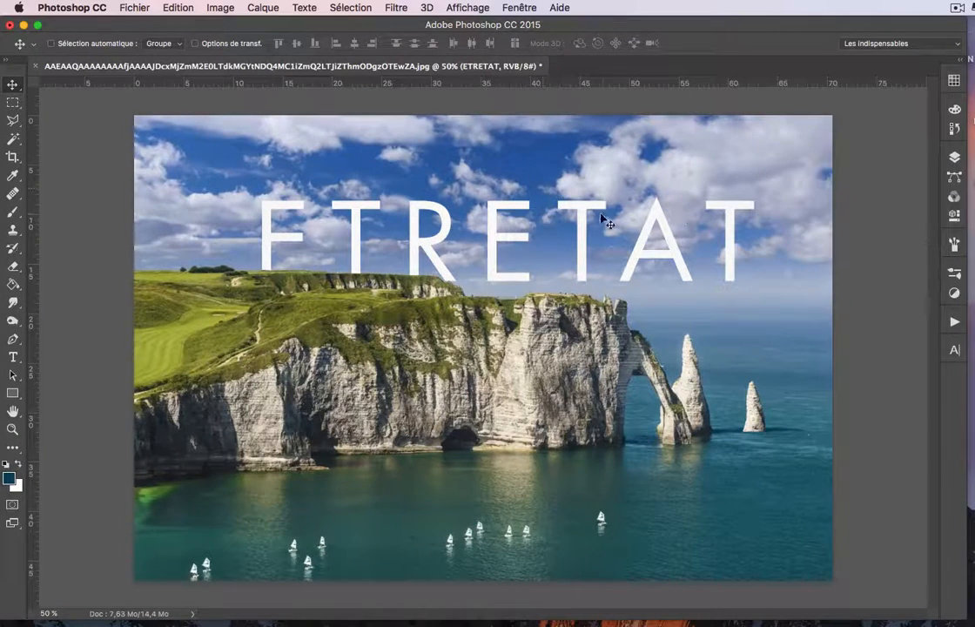
pyautogui.moveTo(608, 223)
pyautogui.mouseDown()
pyautogui.moveTo(585, 216)
pyautogui.moveTo(512, 240)
pyautogui.moveTo(503, 231)
pyautogui.moveTo(586, 194)
pyautogui.moveTo(588, 215)
pyautogui.moveTo(626, 212)
pyautogui.moveTo(565, 210)
pyautogui.moveTo(600, 209)
pyautogui.mouseUp()
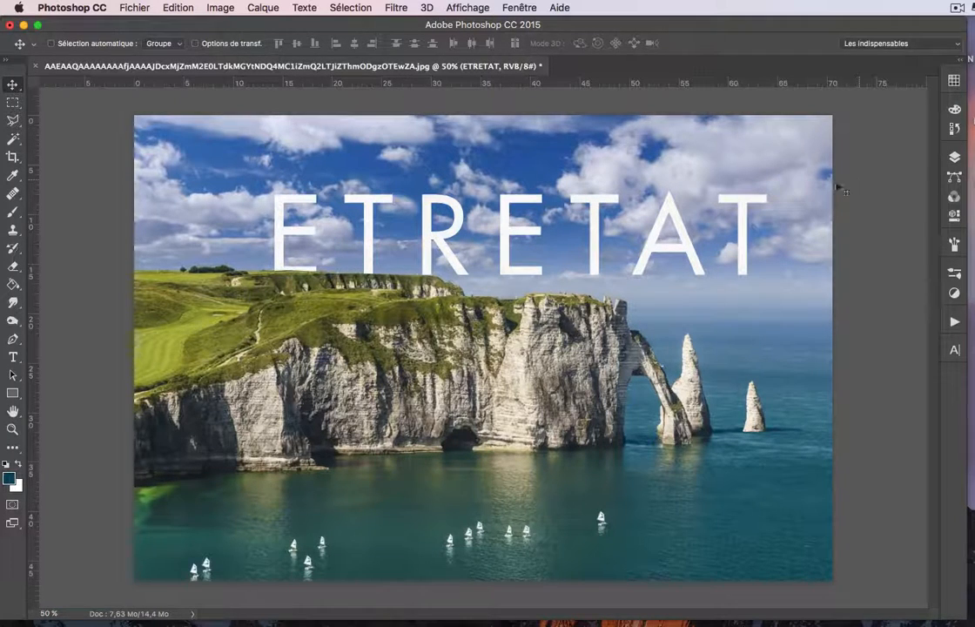
# Add a drop shadow (Ombre portée) to the ETRETAT layer and uncover the title to preview the effect.
pyautogui.click(956, 158)
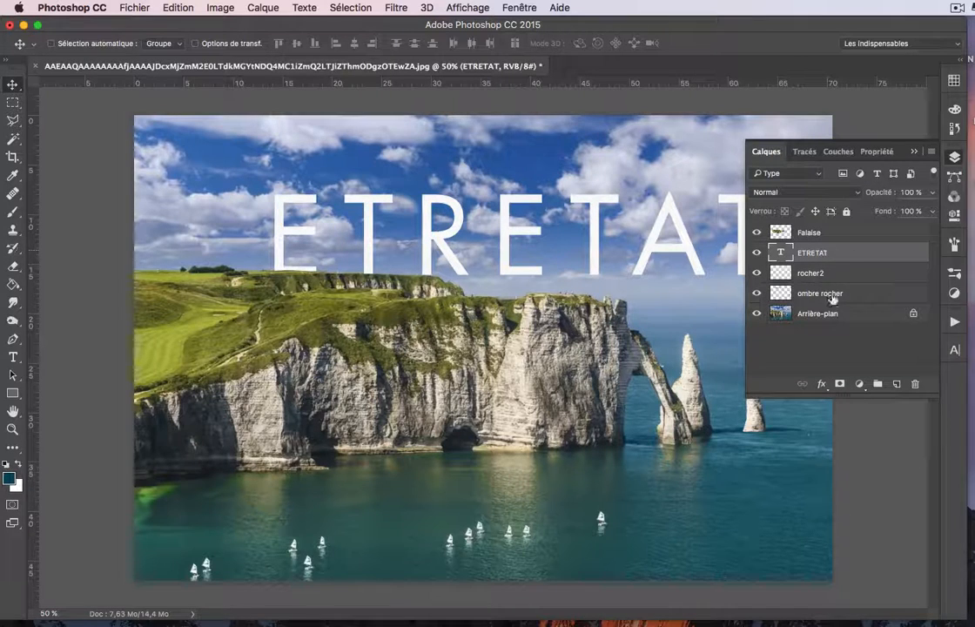
pyautogui.click(822, 384)
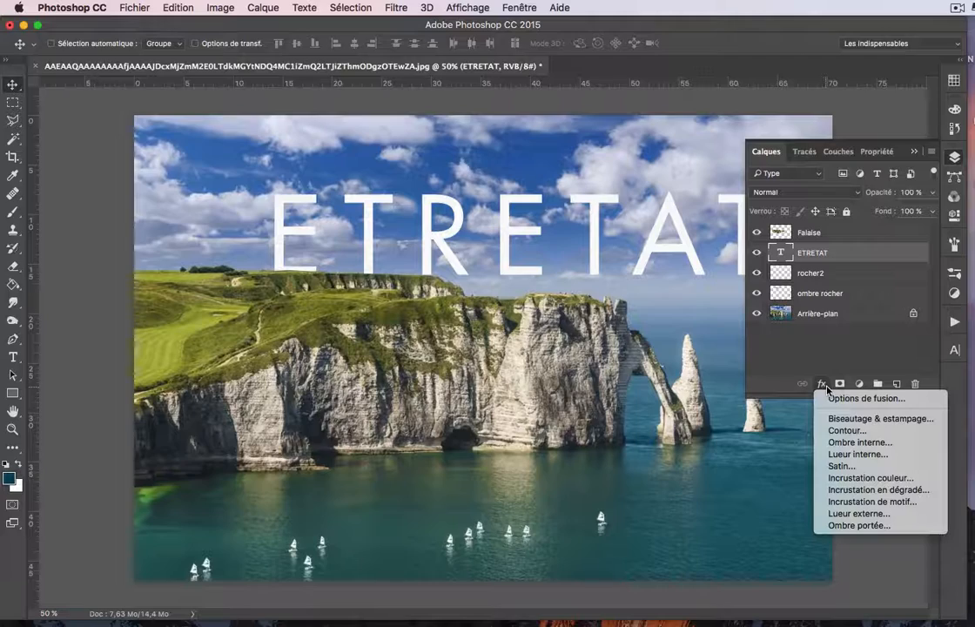
pyautogui.click(865, 526)
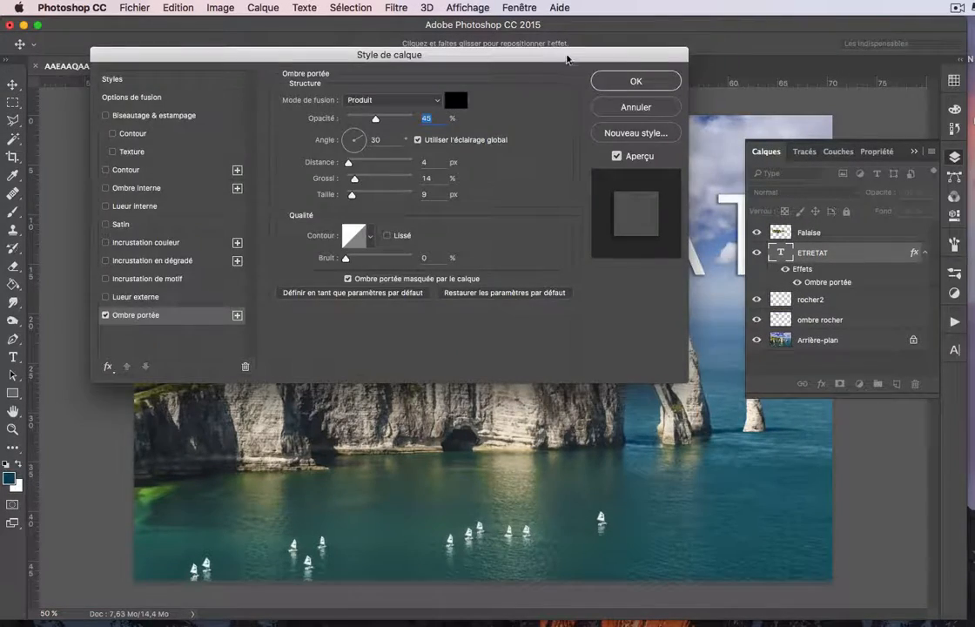
pyautogui.moveTo(570, 54); pyautogui.dragTo(609, 209)
pyautogui.moveTo(424, 168); pyautogui.dragTo(452, 322)
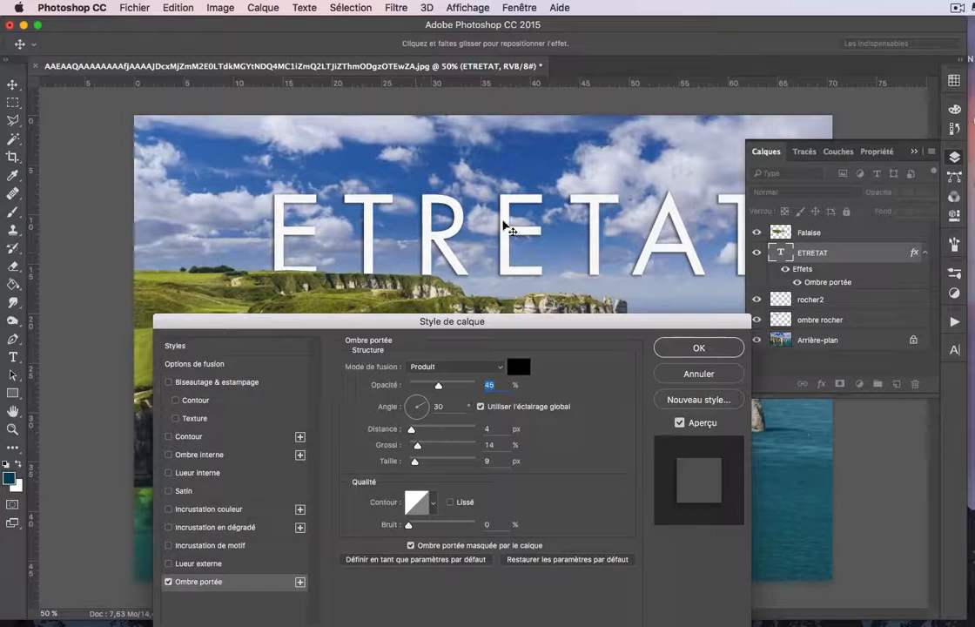
pyautogui.click(914, 153)
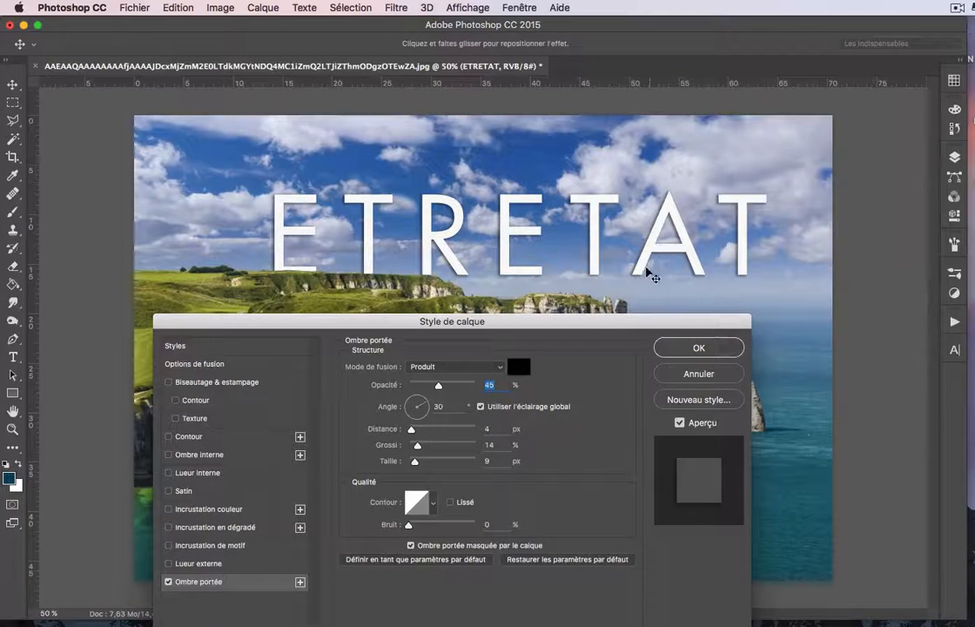
# Set the drop shadow's angle to 146°, spread (Grossi) to 2 %, size to 38 px and opacity to 44 %, and apply it.
pyautogui.moveTo(416, 408); pyautogui.dragTo(411, 405)
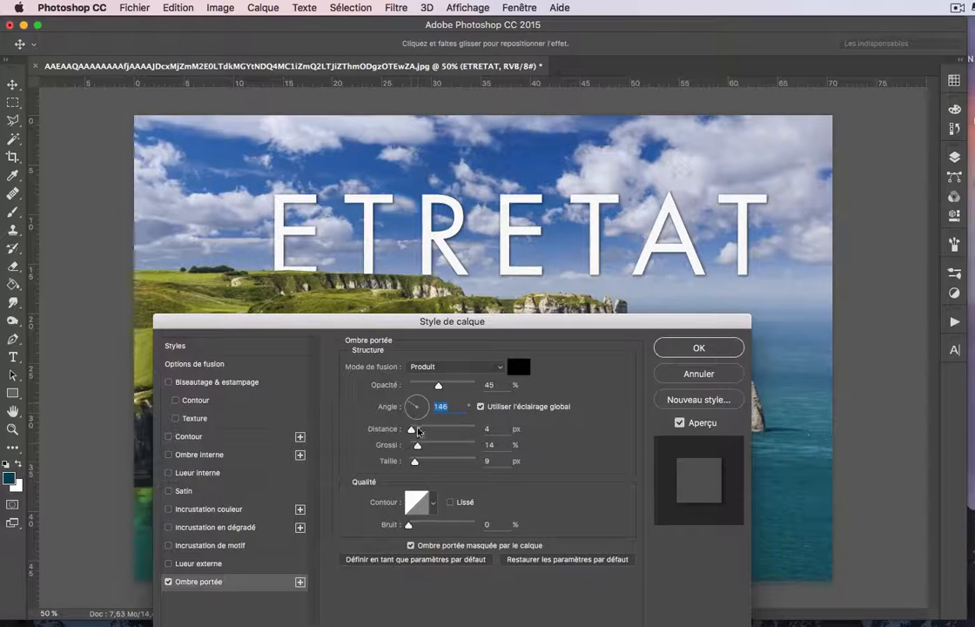
pyautogui.moveTo(418, 446)
pyautogui.mouseDown()
pyautogui.moveTo(422, 463)
pyautogui.moveTo(410, 447)
pyautogui.mouseUp()
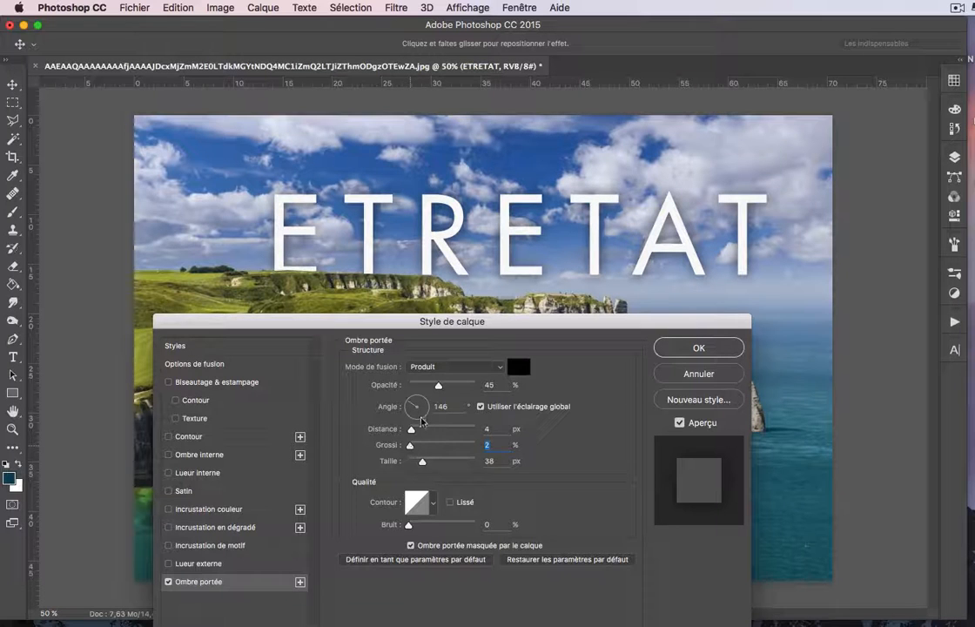
pyautogui.moveTo(434, 393); pyautogui.dragTo(437, 391)
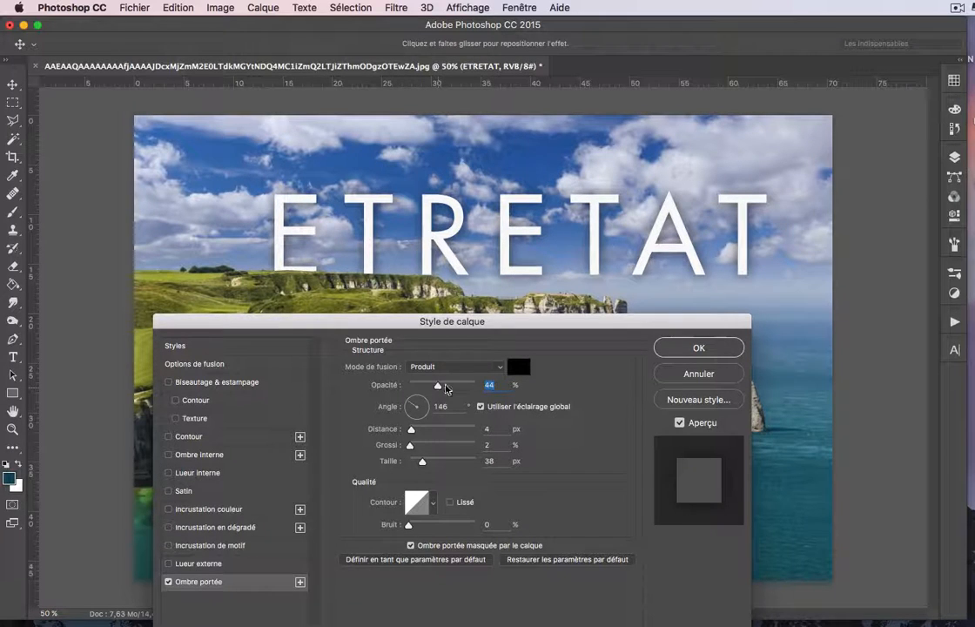
pyautogui.click(675, 353)
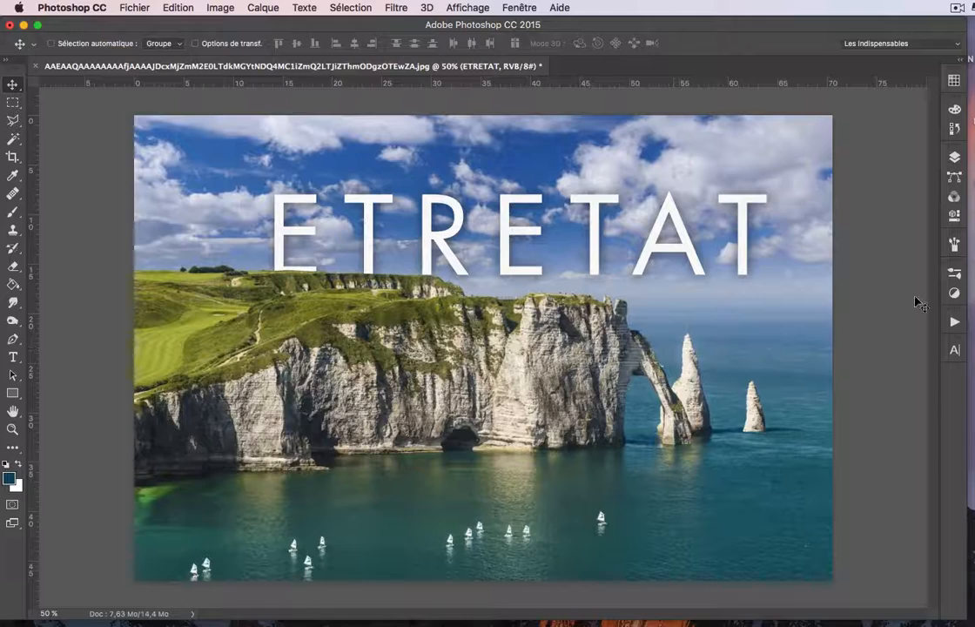
# Add a Biseautage & estampage effect to the ETRETAT layer and compare the letter R up close with and without it.
pyautogui.click(955, 156)
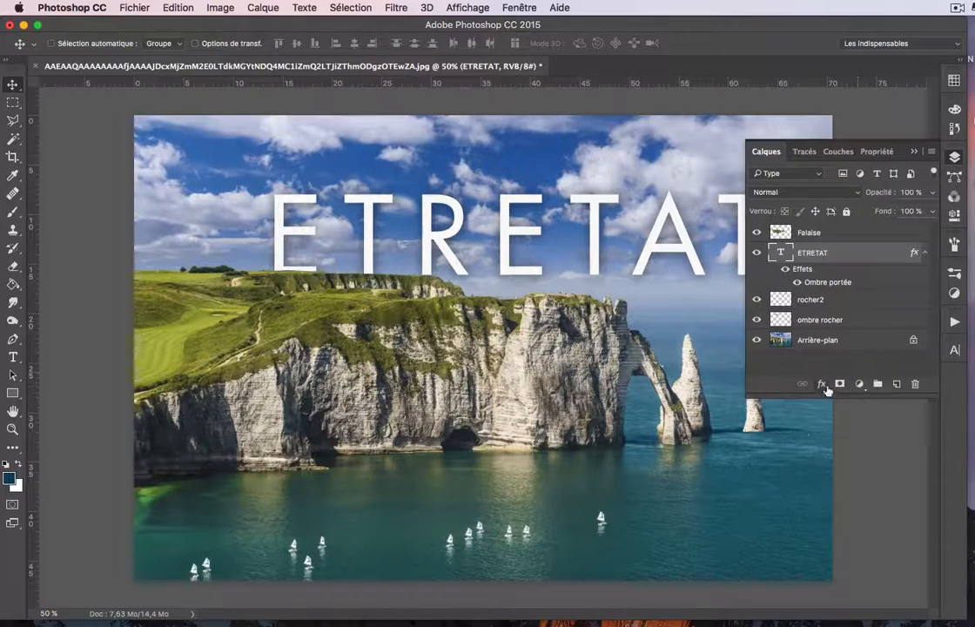
pyautogui.click(823, 384)
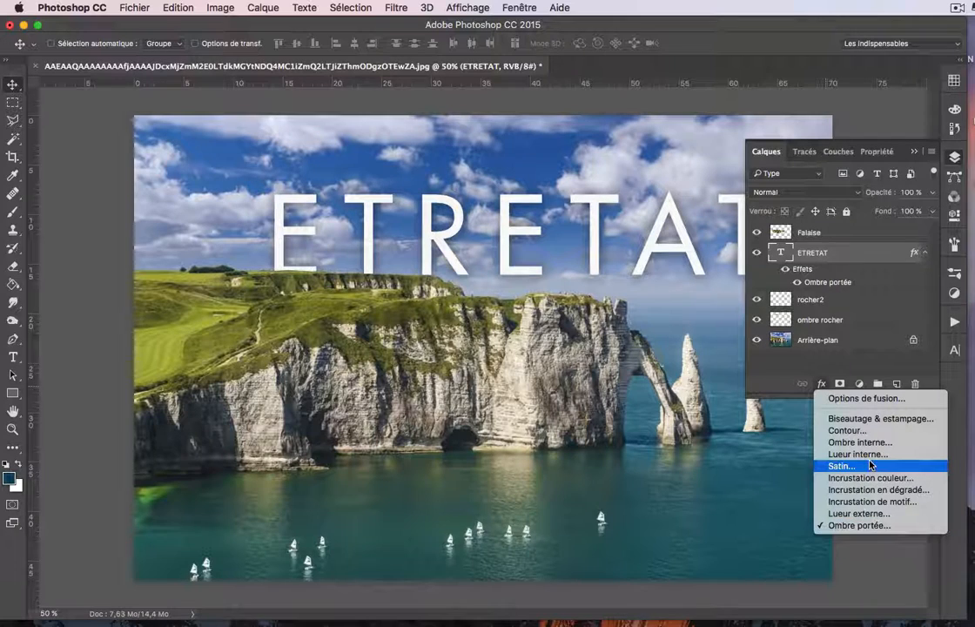
pyautogui.click(876, 419)
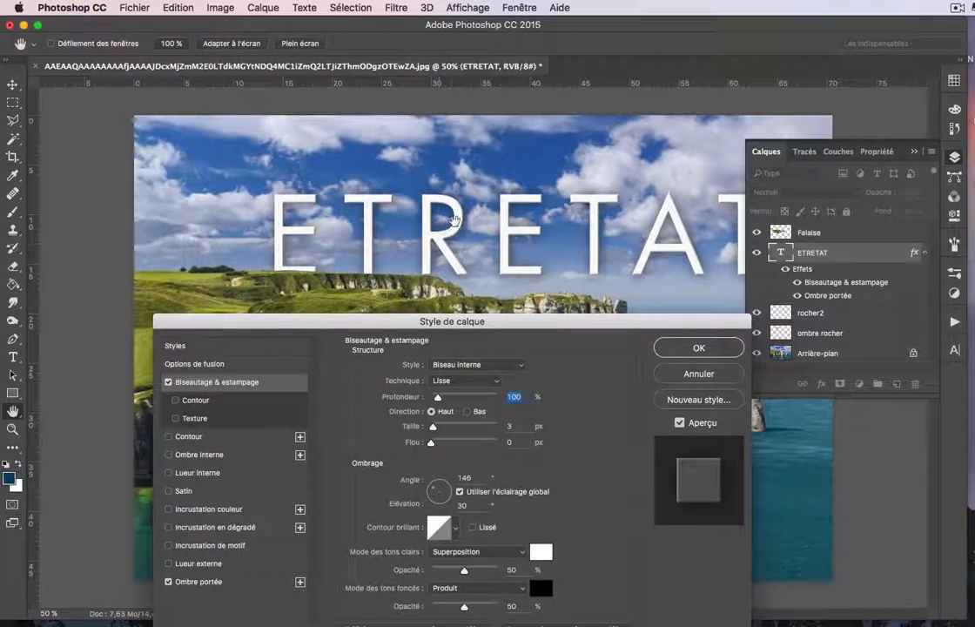
pyautogui.moveTo(417, 173); pyautogui.dragTo(544, 170)
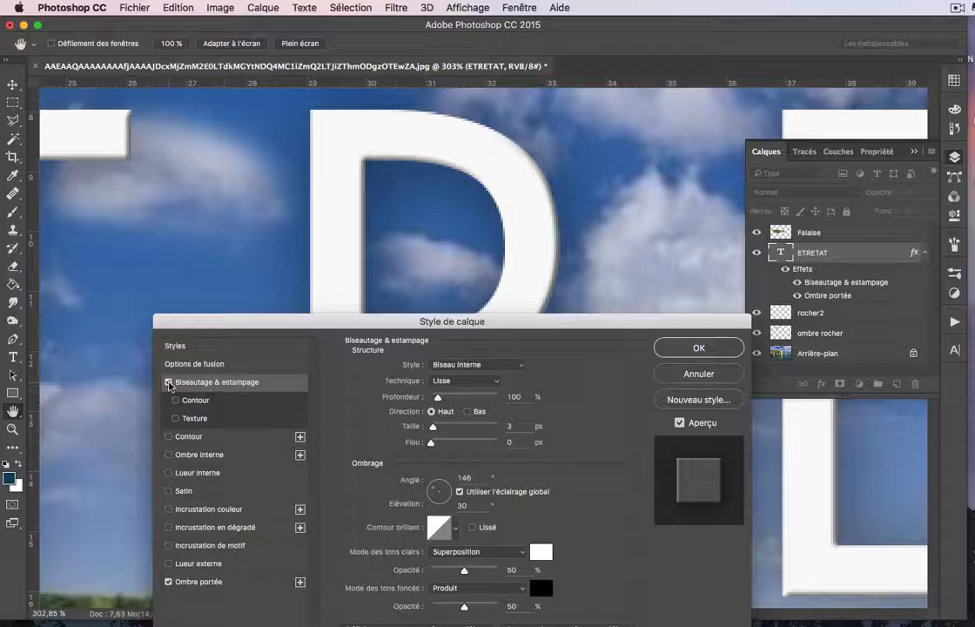
pyautogui.click(169, 383)
pyautogui.click(169, 384)
# Set the bevel's depth (Profondeur) to 282 % and its size (Taille) to 7 px, and apply the layer style.
pyautogui.moveTo(438, 399); pyautogui.dragTo(436, 432)
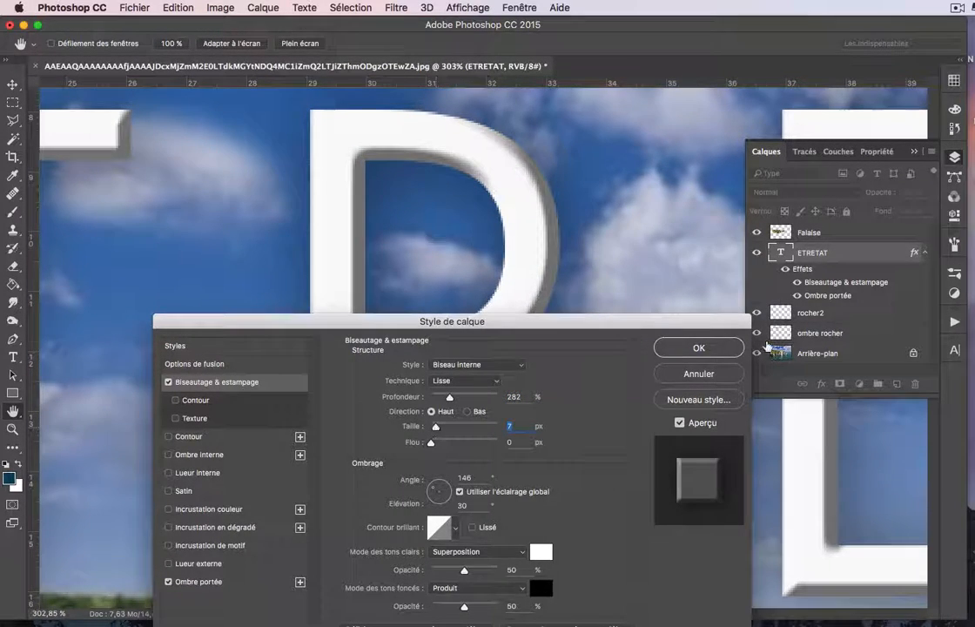
pyautogui.click(698, 348)
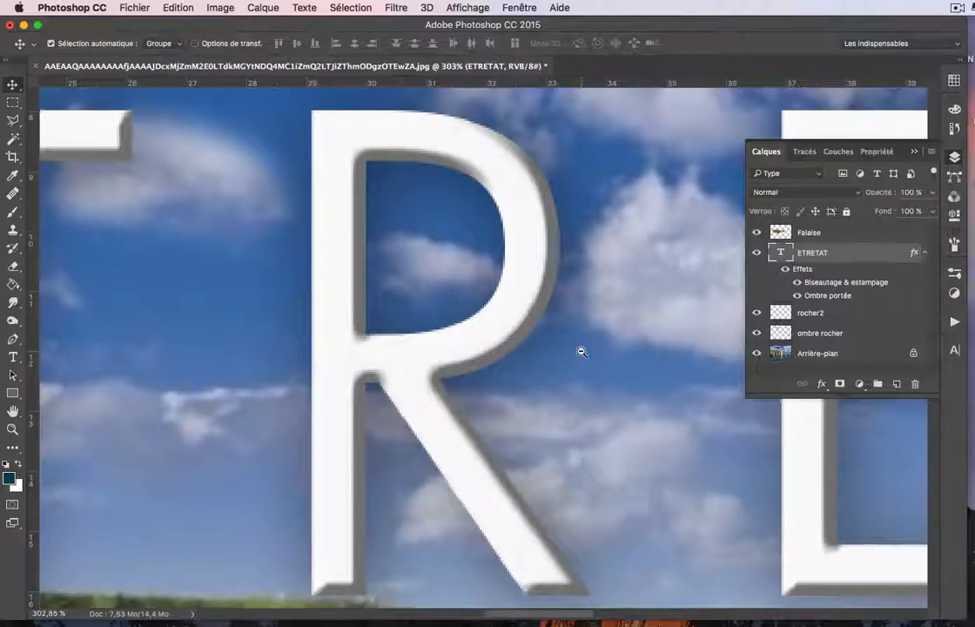
pyautogui.keyDown('alt'); pyautogui.keyDown('super'); pyautogui.click(581, 352); pyautogui.keyUp('super'); pyautogui.keyUp('alt')
pyautogui.keyDown('alt'); pyautogui.keyDown('super'); pyautogui.click(581, 352); pyautogui.keyUp('super'); pyautogui.keyUp('alt')
pyautogui.keyDown('alt'); pyautogui.keyDown('super'); pyautogui.click(581, 352); pyautogui.keyUp('super'); pyautogui.keyUp('alt')
pyautogui.keyDown('alt'); pyautogui.keyDown('super'); pyautogui.click(581, 352); pyautogui.keyUp('super'); pyautogui.keyUp('alt')
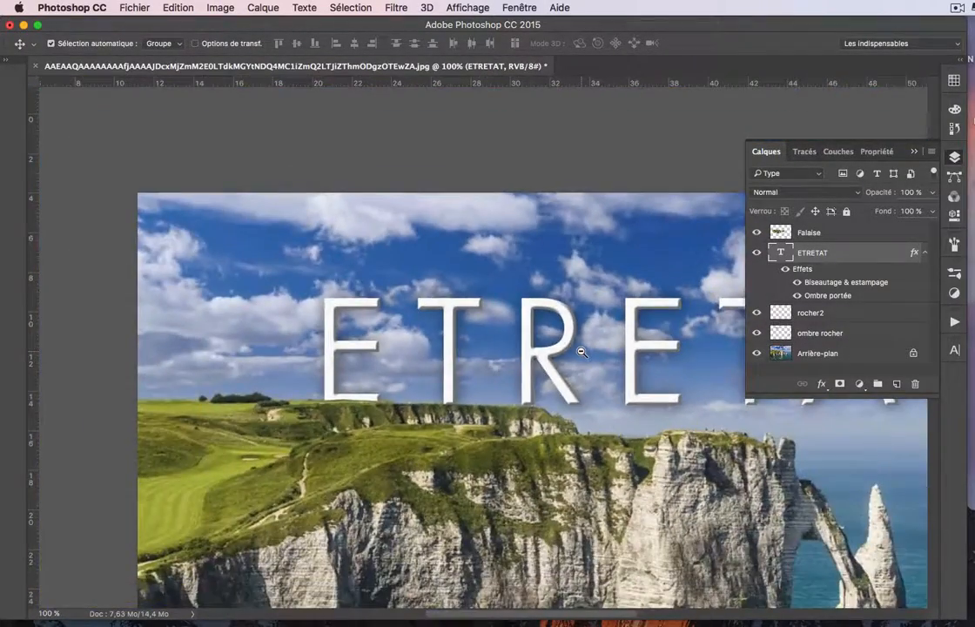
pyautogui.keyDown('alt'); pyautogui.keyDown('super'); pyautogui.click(581, 352); pyautogui.keyUp('super'); pyautogui.keyUp('alt')
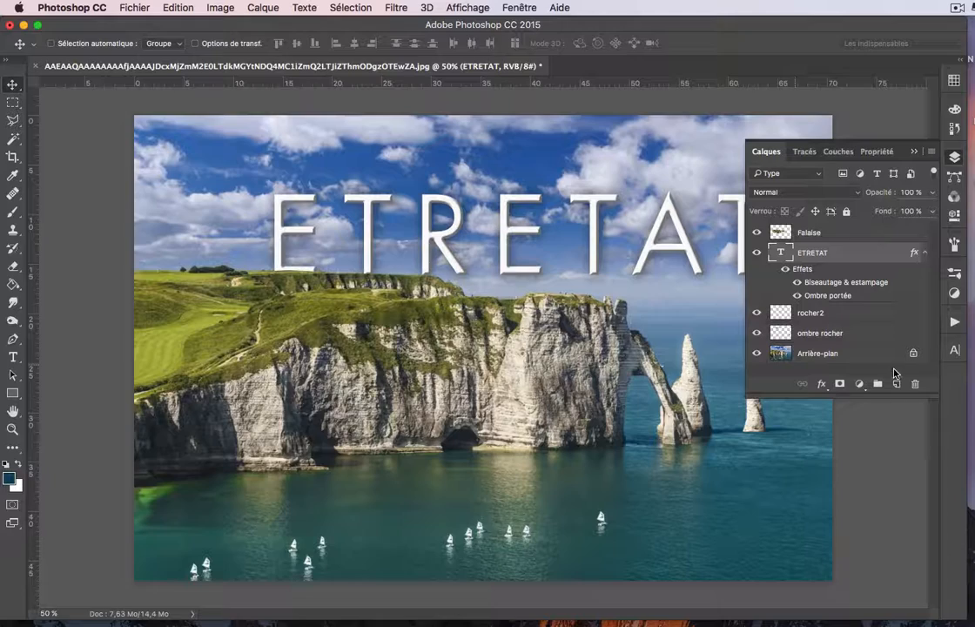
# Turn off the Biseautage & estampage effect on the ETRETAT layer, keeping only the drop shadow.
pyautogui.click(822, 384)
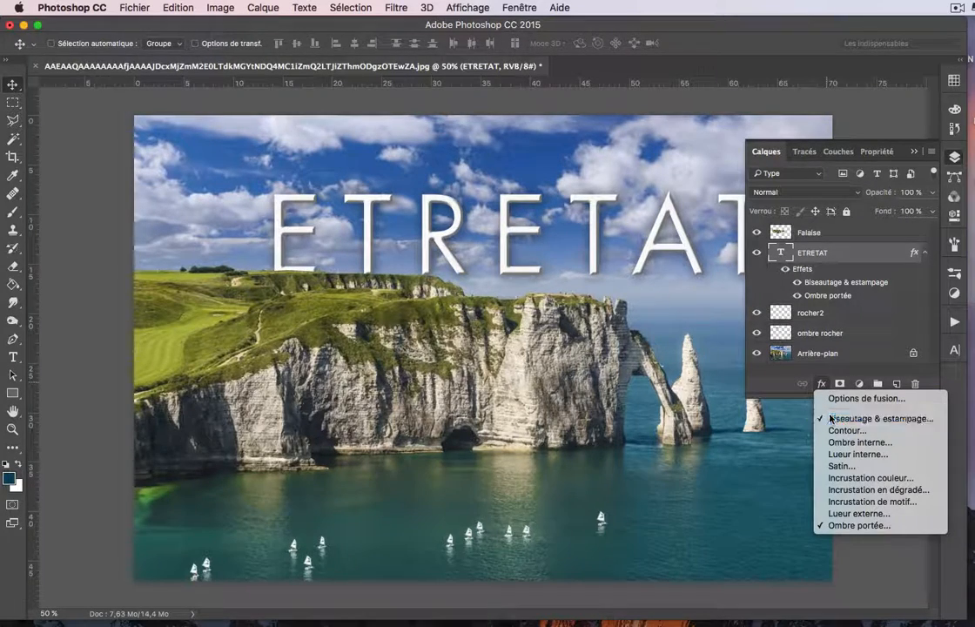
pyautogui.click(829, 418)
pyautogui.moveTo(350, 323); pyautogui.dragTo(389, 262)
pyautogui.click(207, 321)
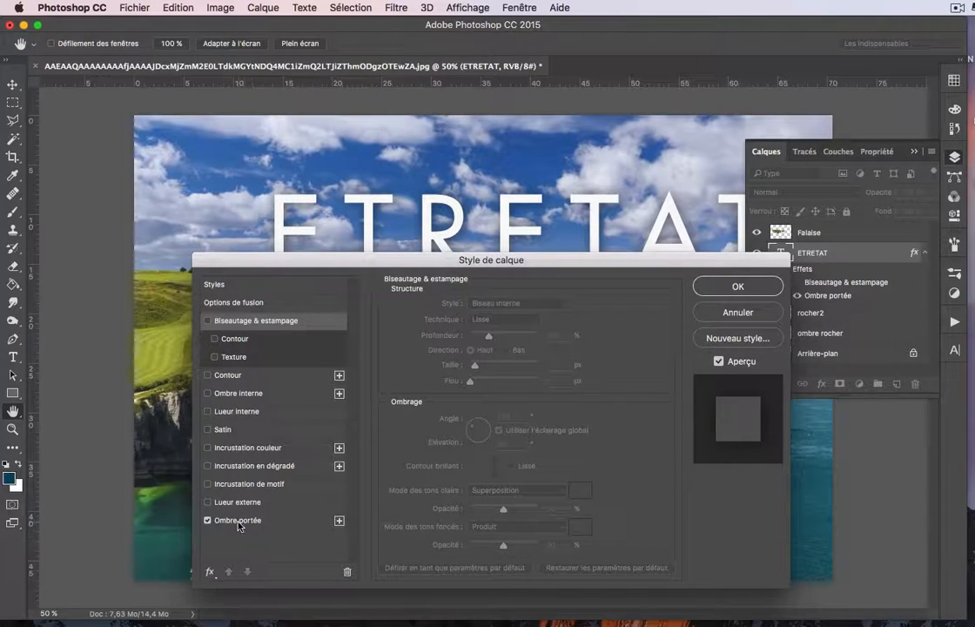
pyautogui.click(277, 522)
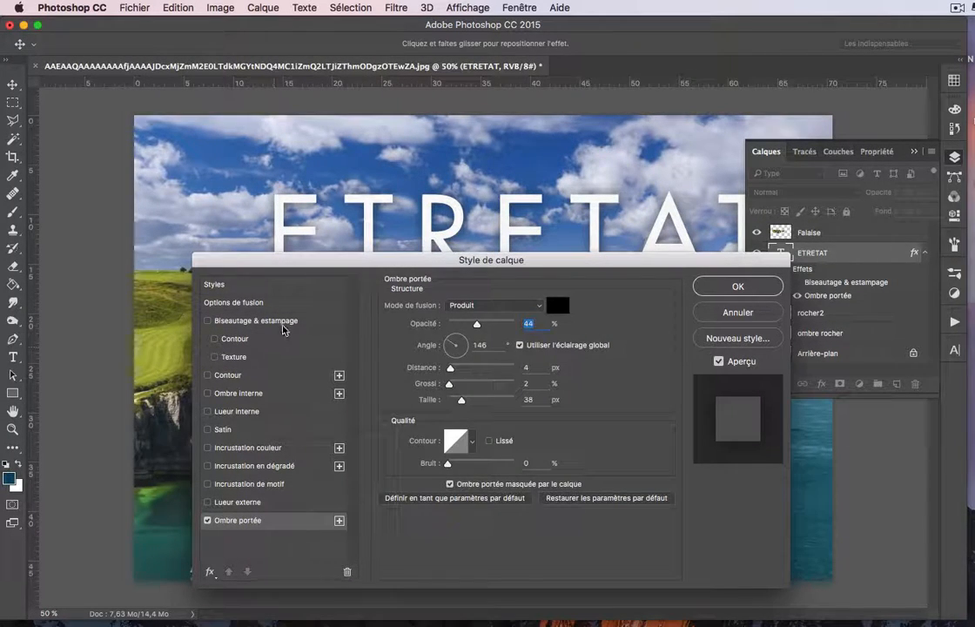
pyautogui.click(721, 293)
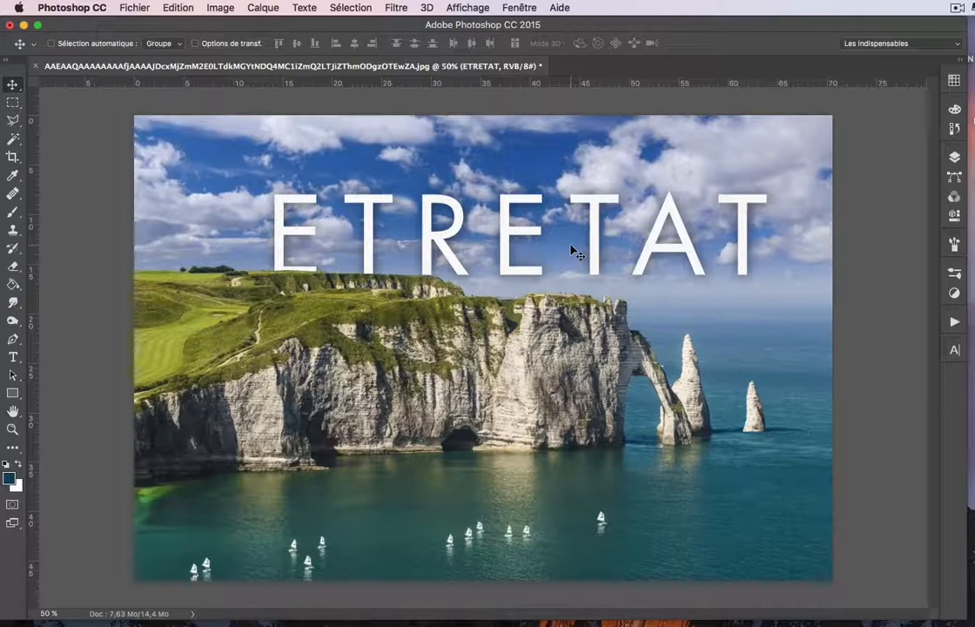
# Save the document in Photoshop format as carte postale.psd in the Bureau folder, with maximum compatibility enabled.
pyautogui.click(132, 7)
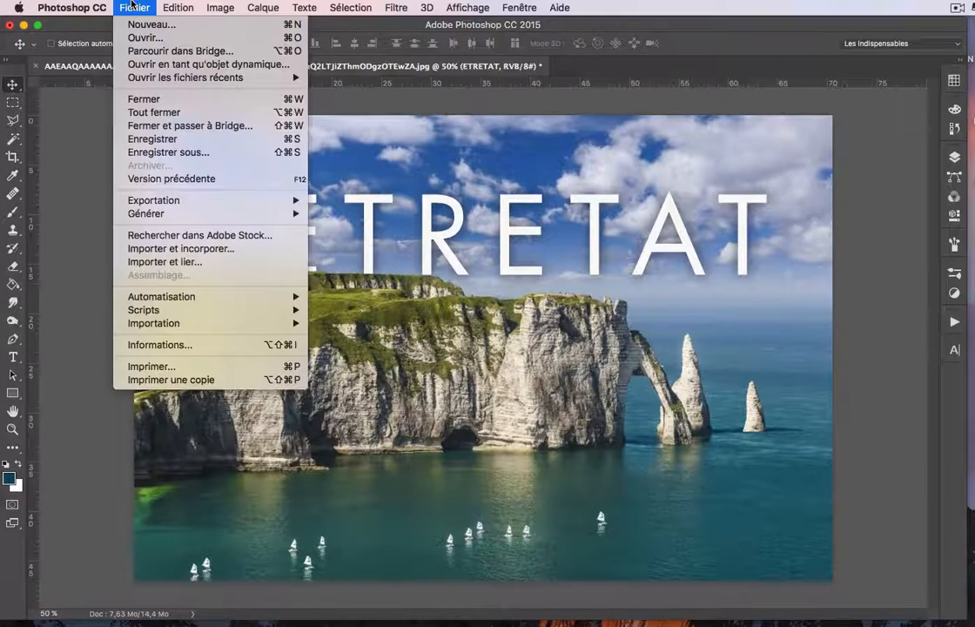
pyautogui.click(168, 142)
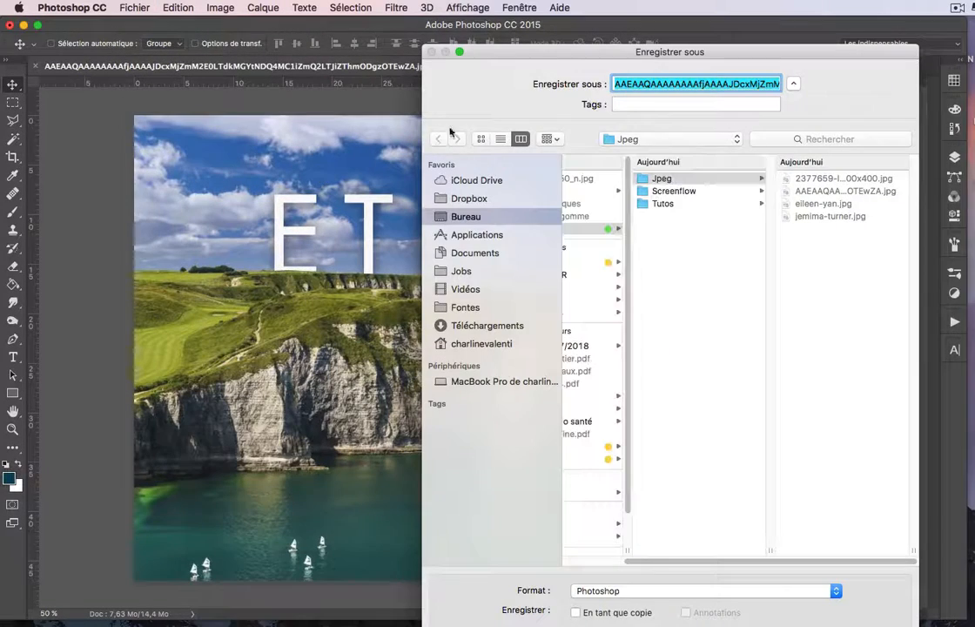
pyautogui.moveTo(585, 58); pyautogui.dragTo(516, 63)
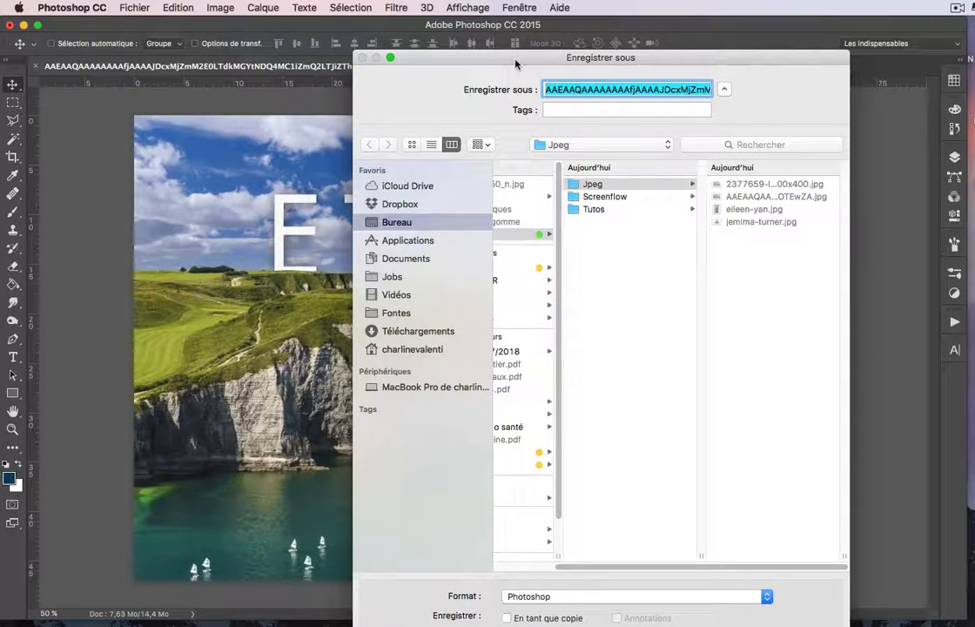
pyautogui.write('carte postale.psd')
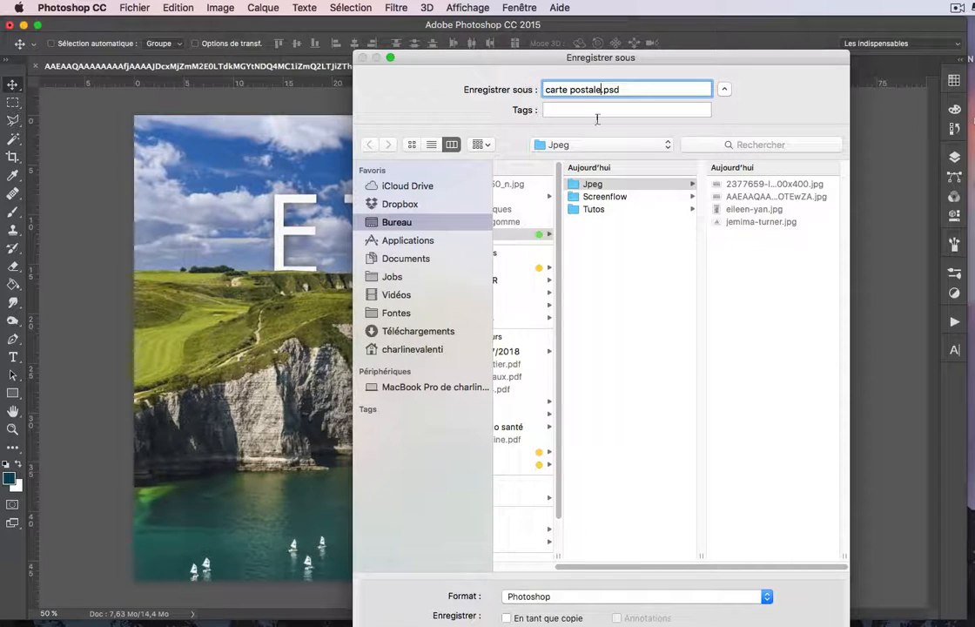
pyautogui.click(404, 239)
pyautogui.click(397, 222)
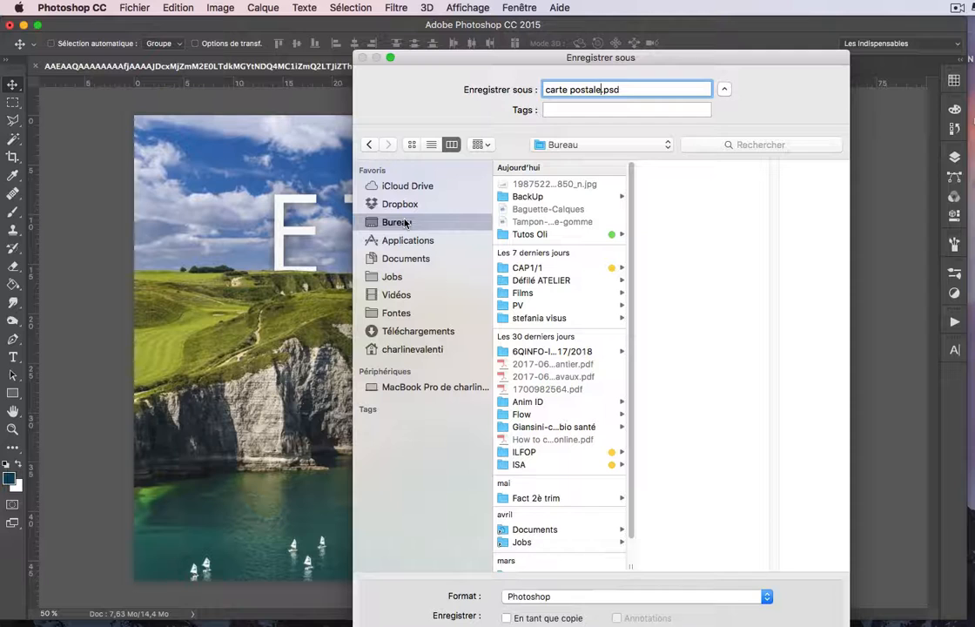
pyautogui.click(675, 595)
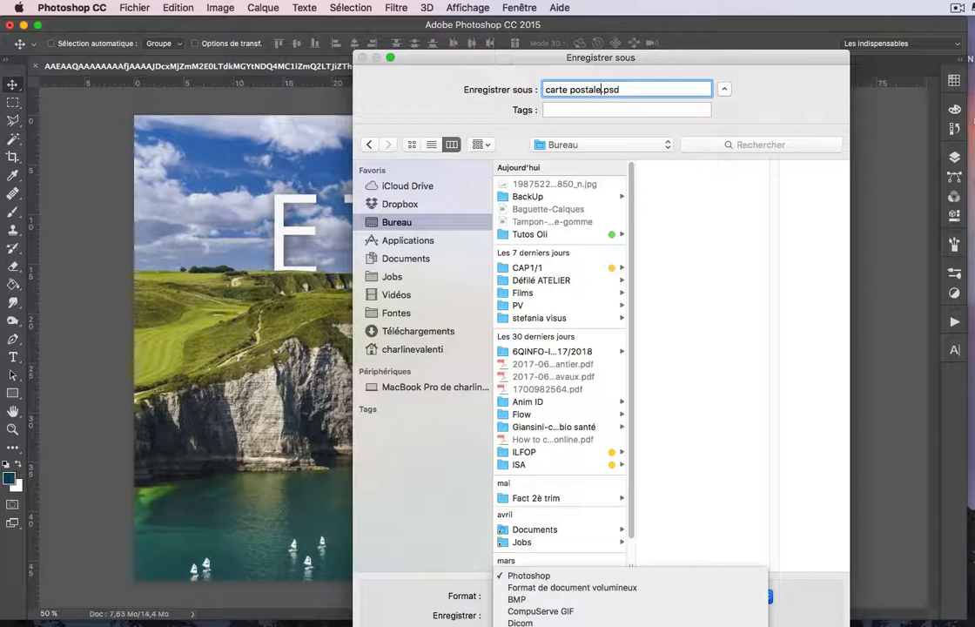
pyautogui.click(553, 577)
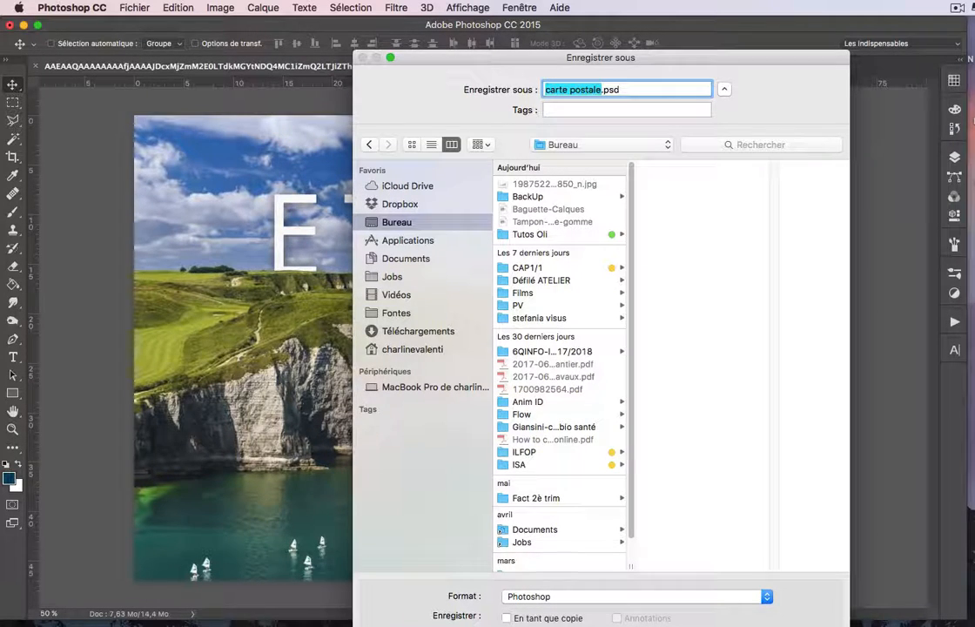
pyautogui.press('Return')
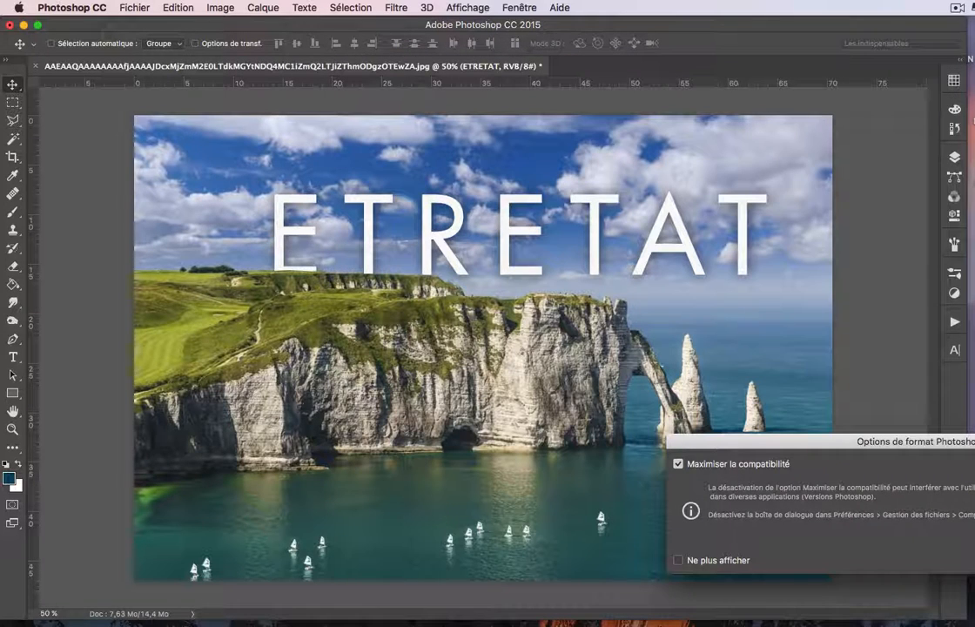
pyautogui.press('Return')
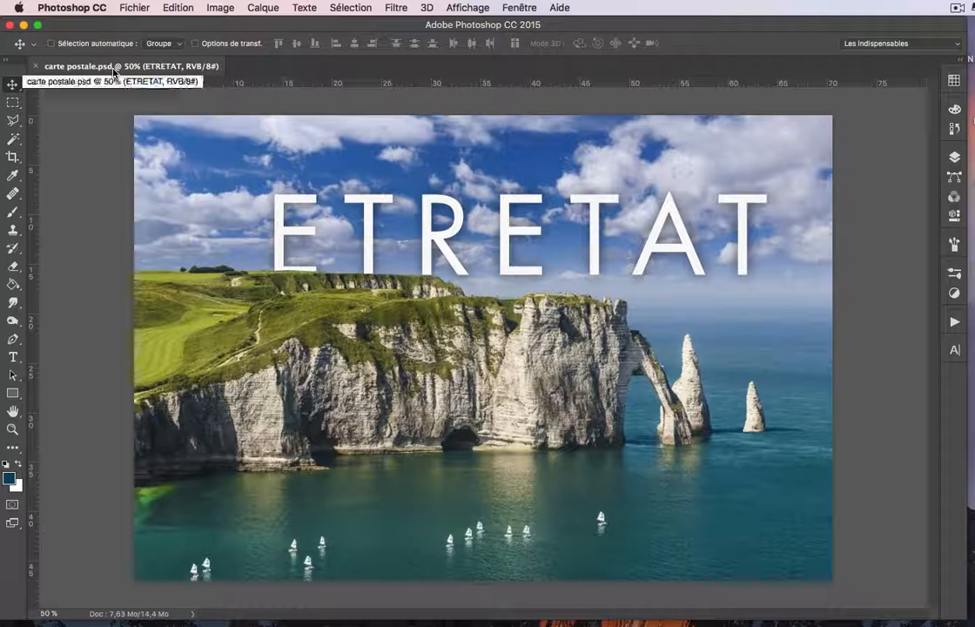
# Hide and show the Falaise, ETRETAT and rocher2 layers again to check the saved file's separate layers.
pyautogui.click(956, 158)
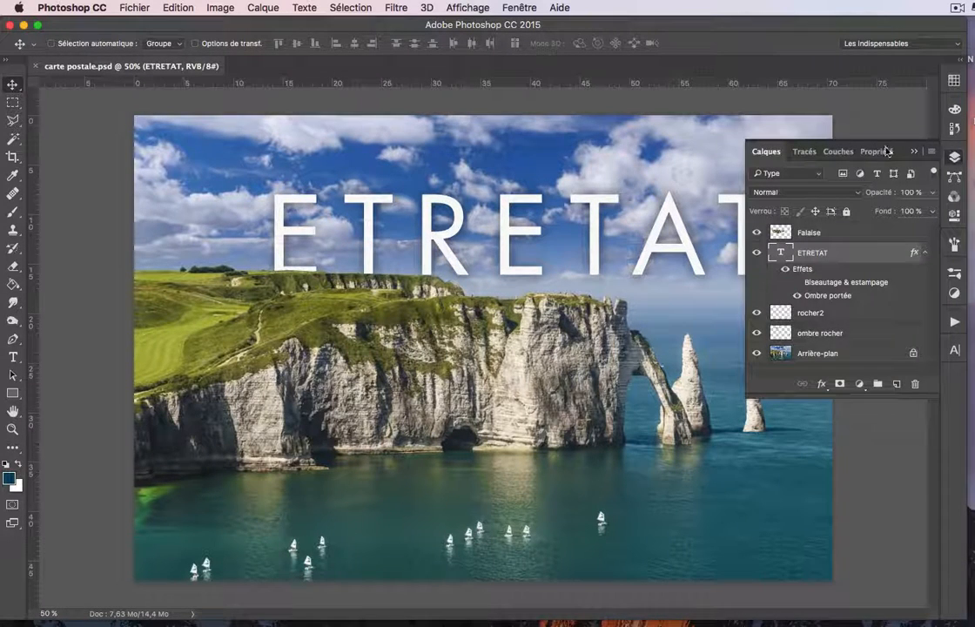
pyautogui.click(758, 234)
pyautogui.click(757, 253)
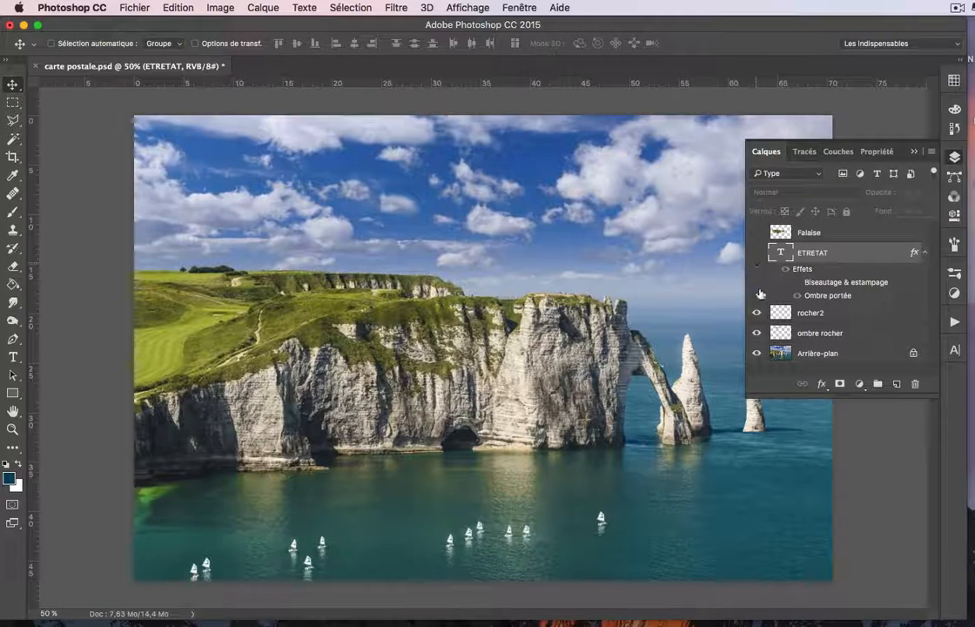
pyautogui.click(757, 312)
pyautogui.click(757, 253)
pyautogui.click(757, 312)
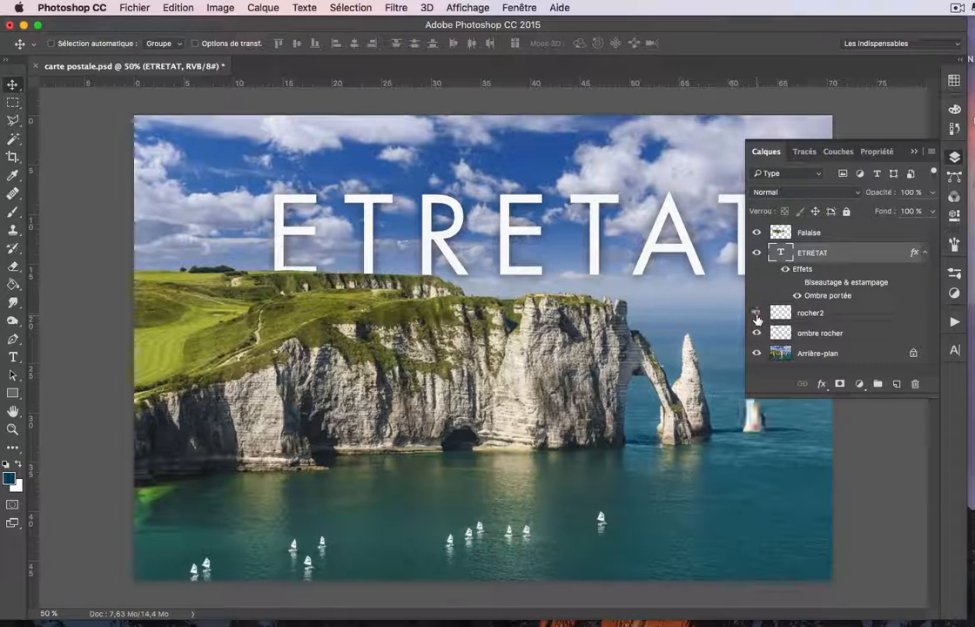